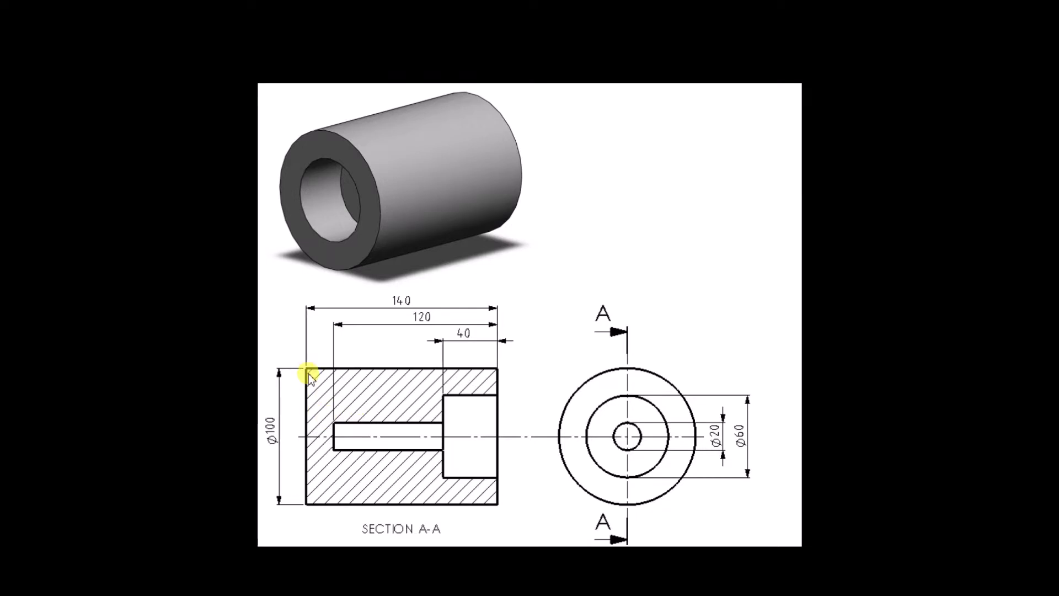
- Leave the bored-cylinder reference drawing and return to the empty SOLIDWORKS window
{"action": "key", "text": "alt+Tab"}
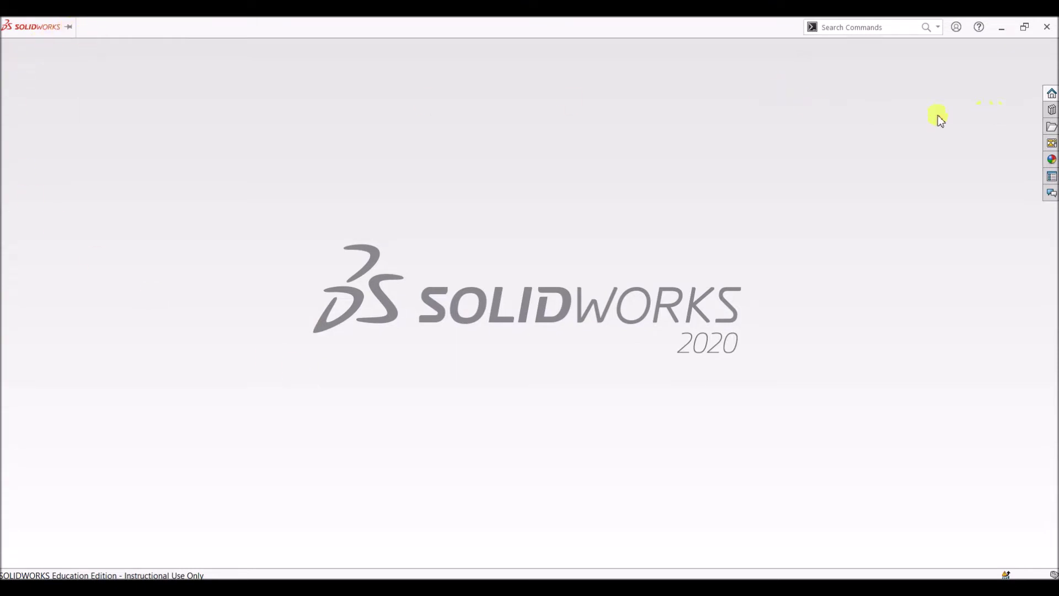
- Create a new Part document (Part3) and select the Front plane for sketching
{"action": "left_click", "coordinate": [82, 26]}
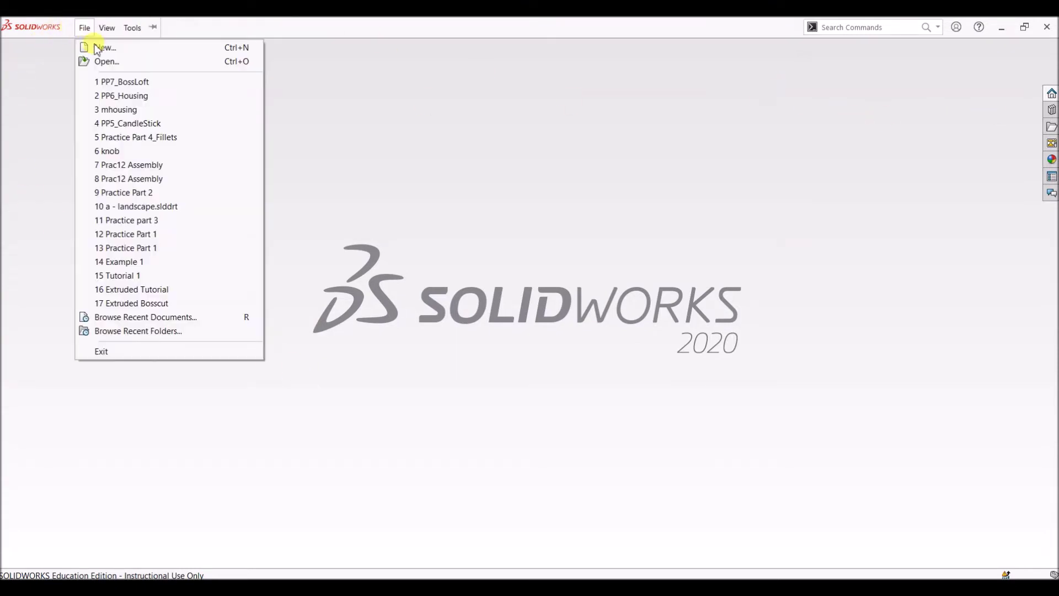
{"action": "left_click", "coordinate": [100, 46]}
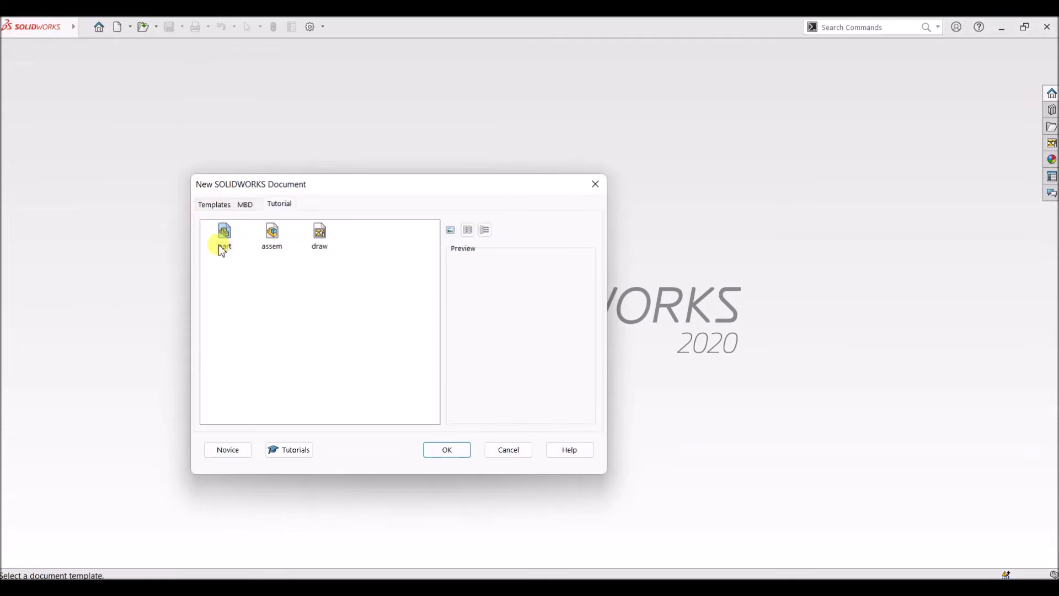
{"action": "left_click", "coordinate": [439, 449]}
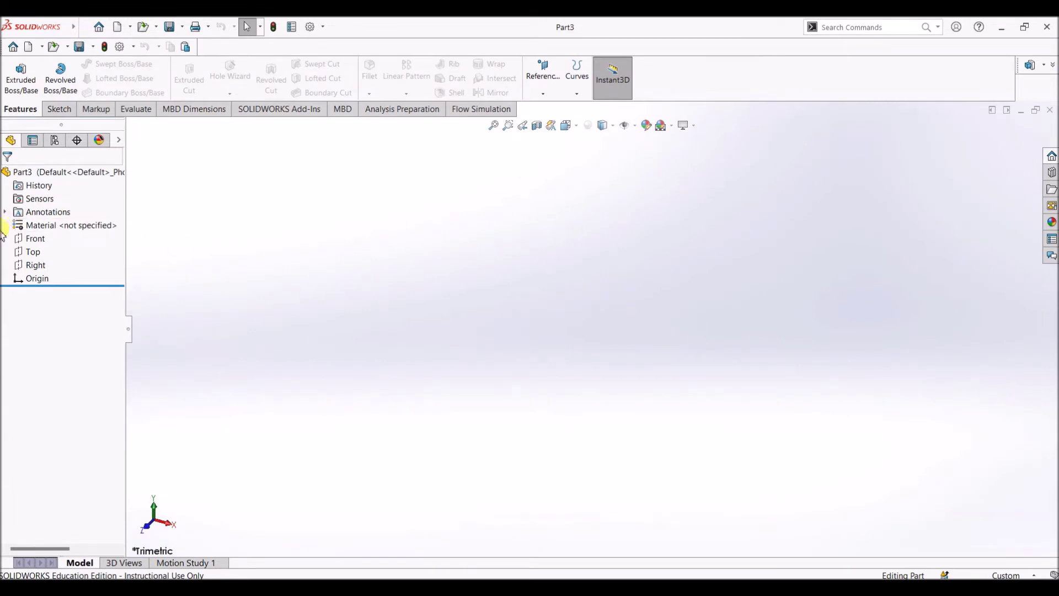
{"action": "left_click", "coordinate": [23, 239]}
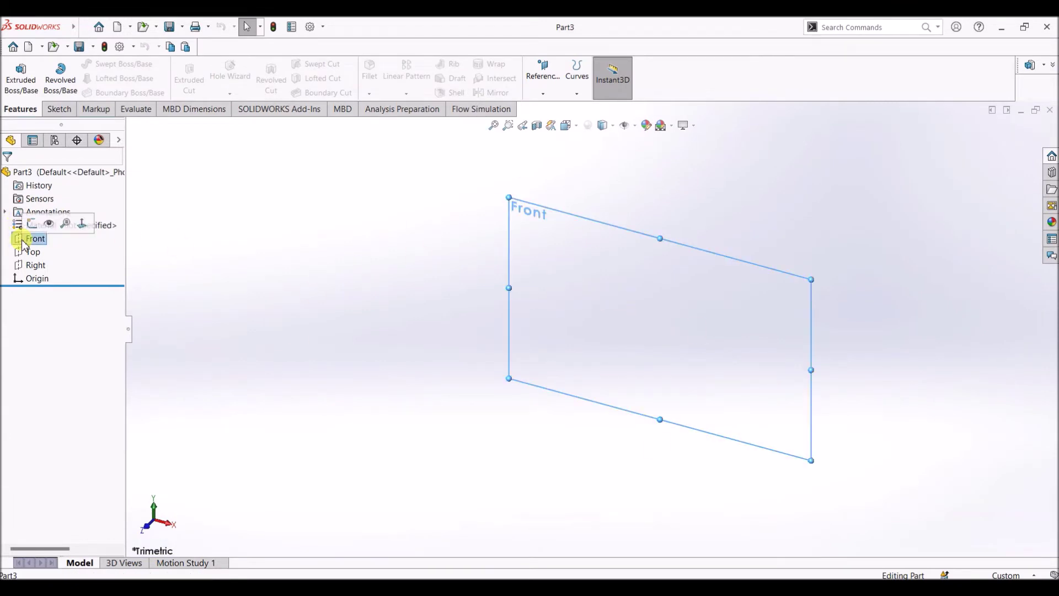
{"action": "left_click", "coordinate": [59, 109]}
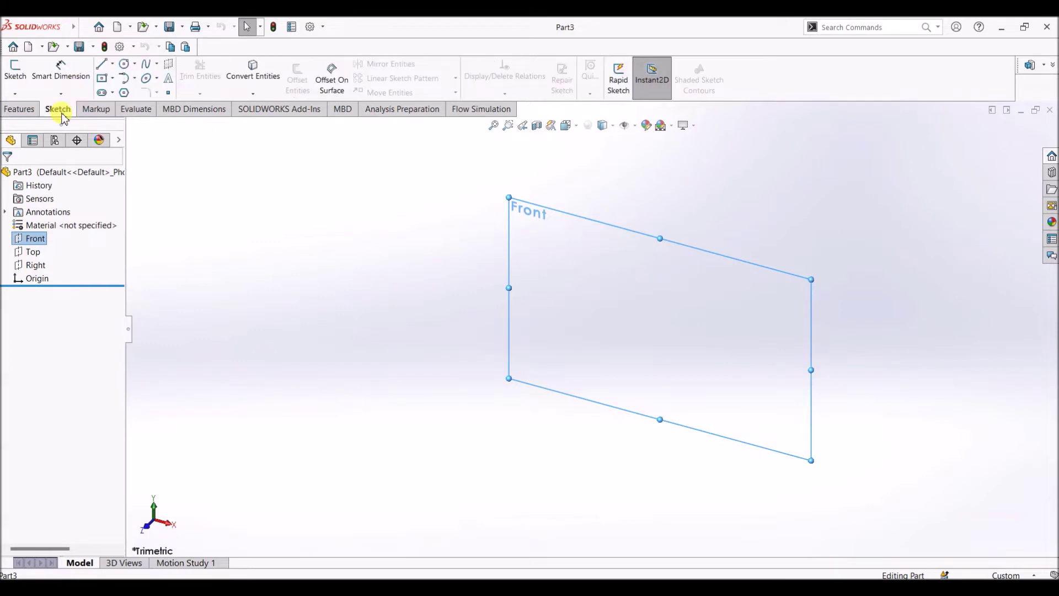
- Start a sketch on the Front plane and draw a circle centred on the origin
{"action": "left_click", "coordinate": [15, 73]}
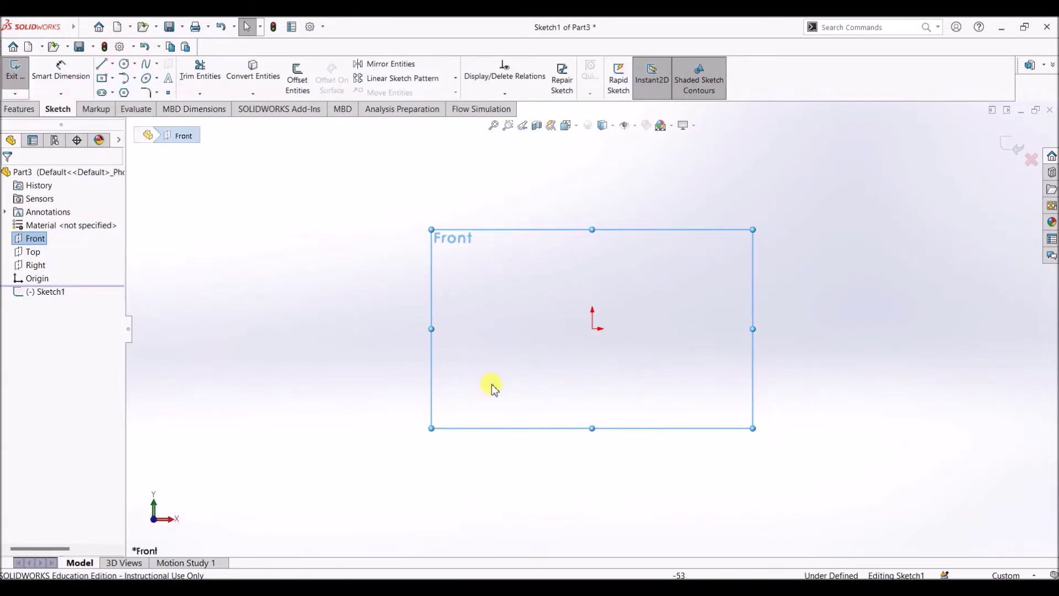
{"action": "left_click", "coordinate": [124, 67]}
{"action": "mouse_move", "coordinate": [593, 330]}
{"action": "left_mouse_down"}
{"action": "mouse_move", "coordinate": [700, 406]}
{"action": "mouse_move", "coordinate": [690, 423]}
{"action": "left_mouse_up"}
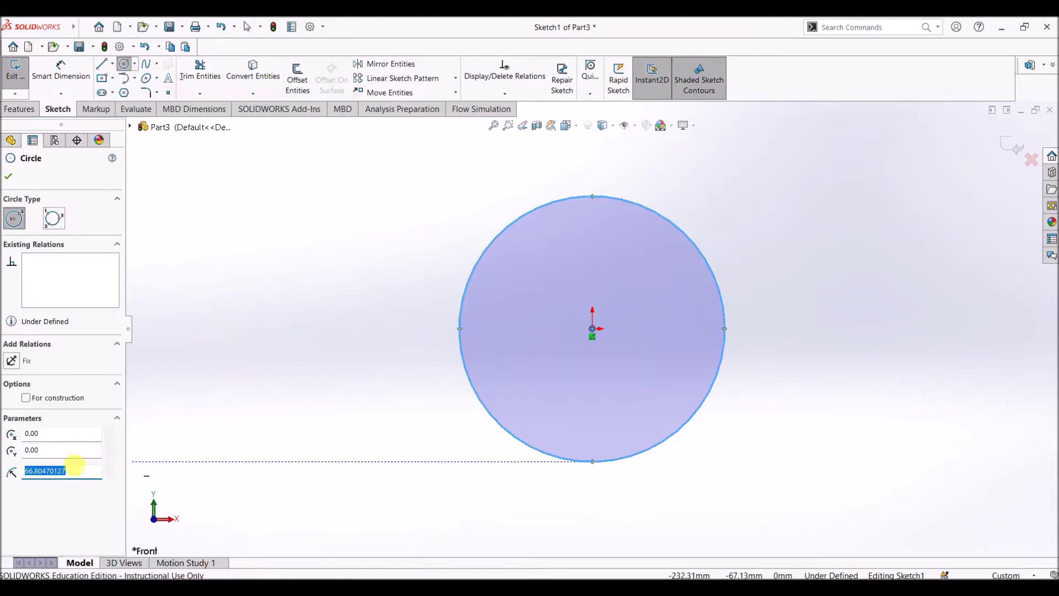
{"action": "left_click", "coordinate": [8, 177]}
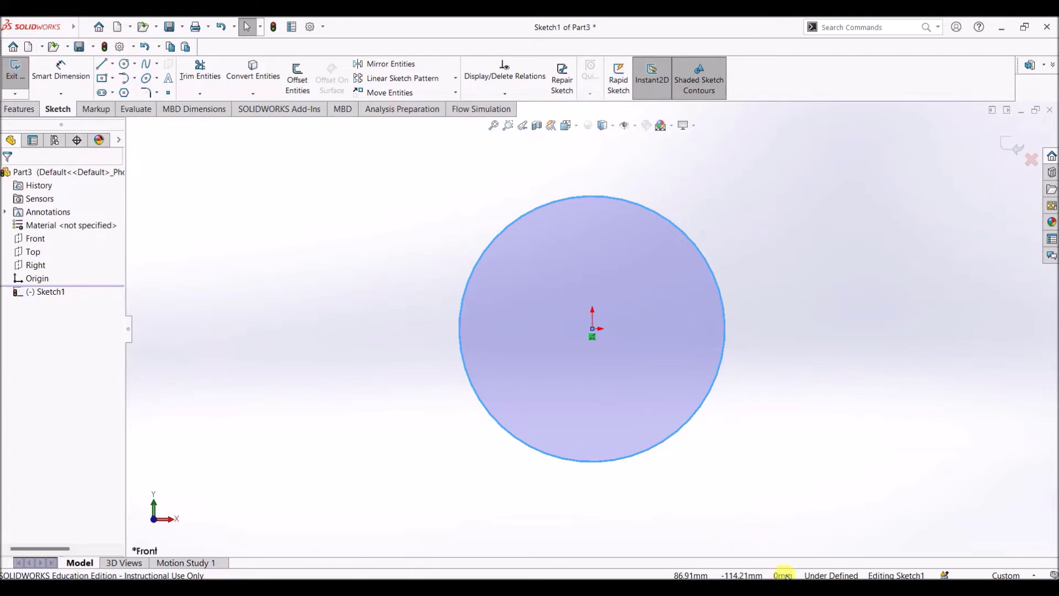
- Dimension the circle's diameter to 100 mm
{"action": "left_click", "coordinate": [51, 82]}
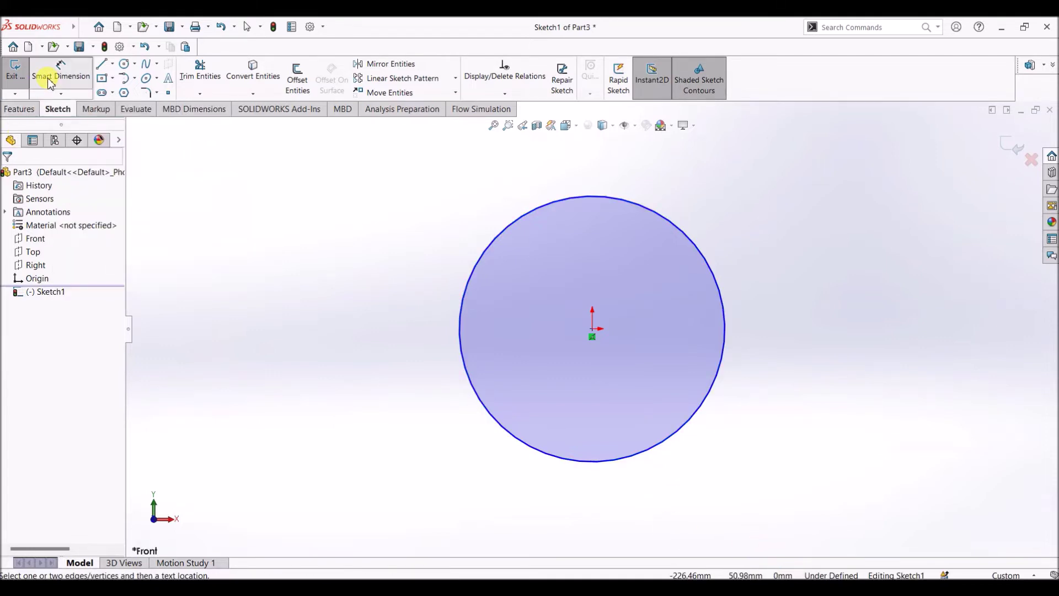
{"action": "left_click", "coordinate": [591, 197]}
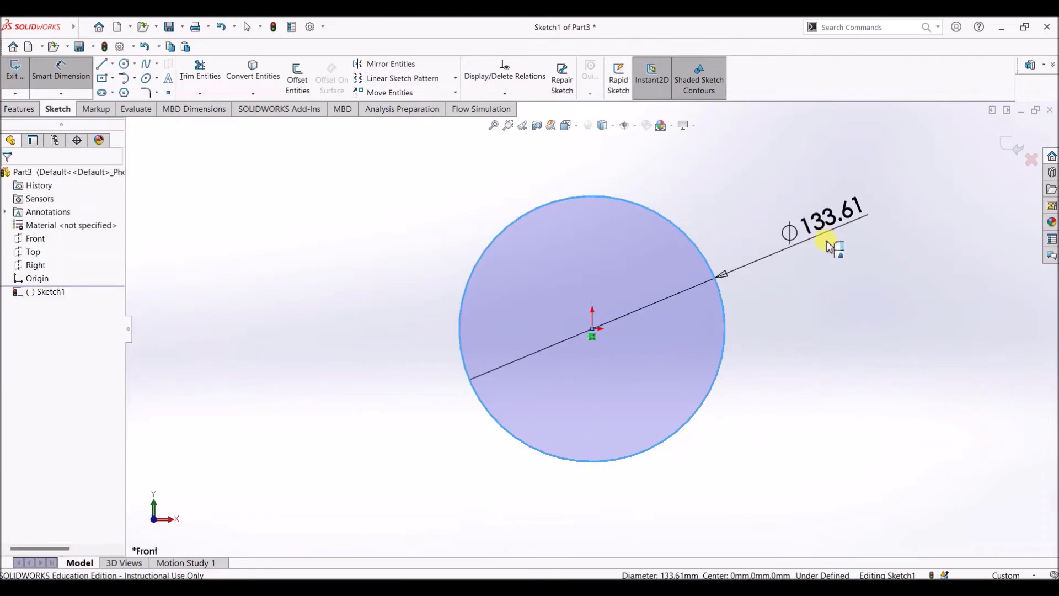
{"action": "left_click", "coordinate": [831, 246]}
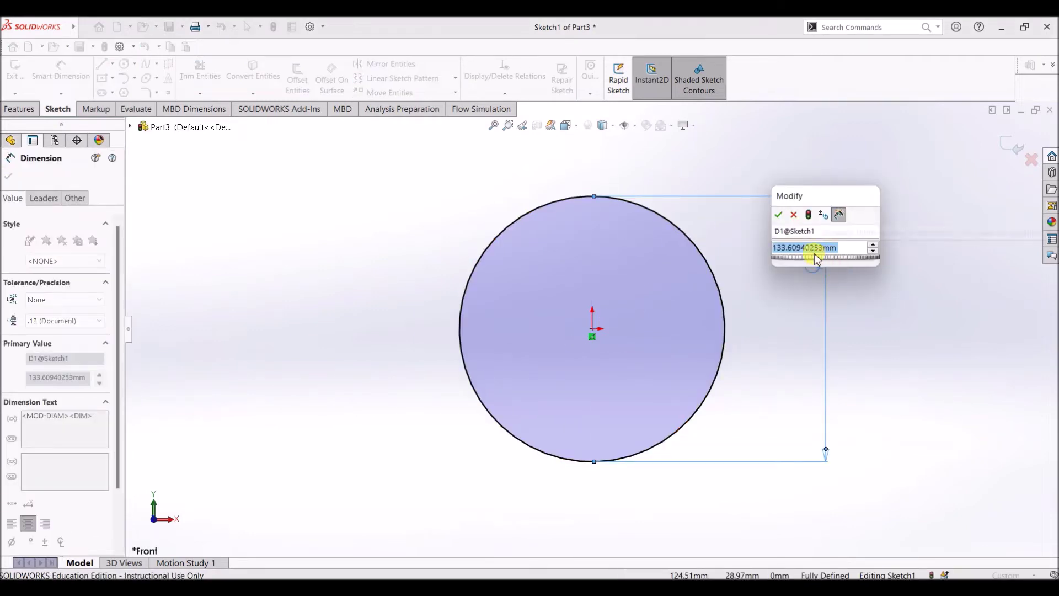
{"action": "type", "text": "100"}
{"action": "key", "text": "Return"}
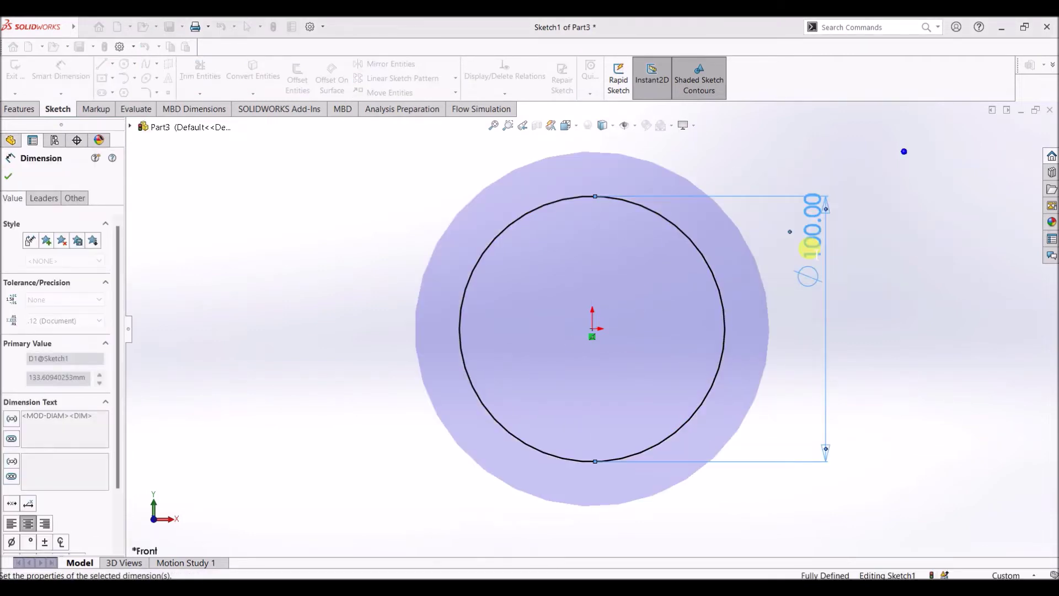
{"action": "left_click", "coordinate": [10, 178]}
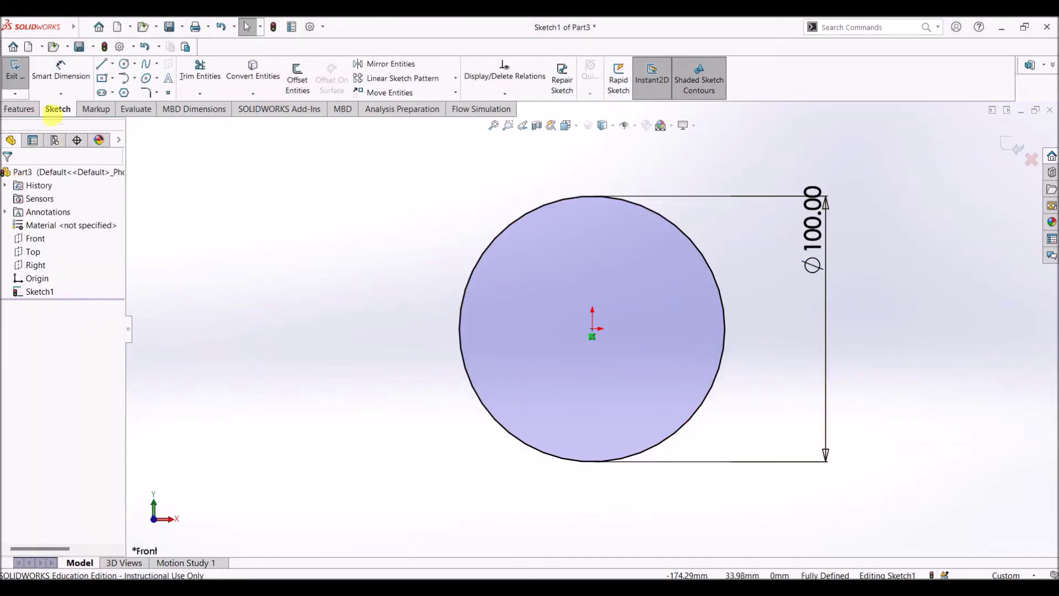
{"action": "left_click", "coordinate": [19, 109]}
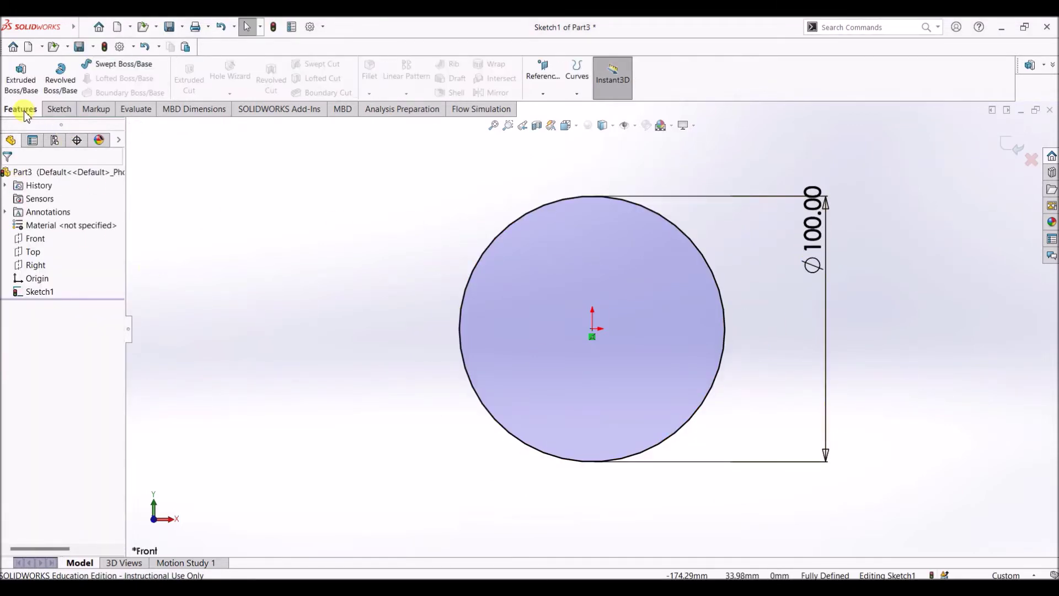
- Extrude the Ø100 circle to a Blind depth of 140 mm
{"action": "left_click", "coordinate": [22, 77]}
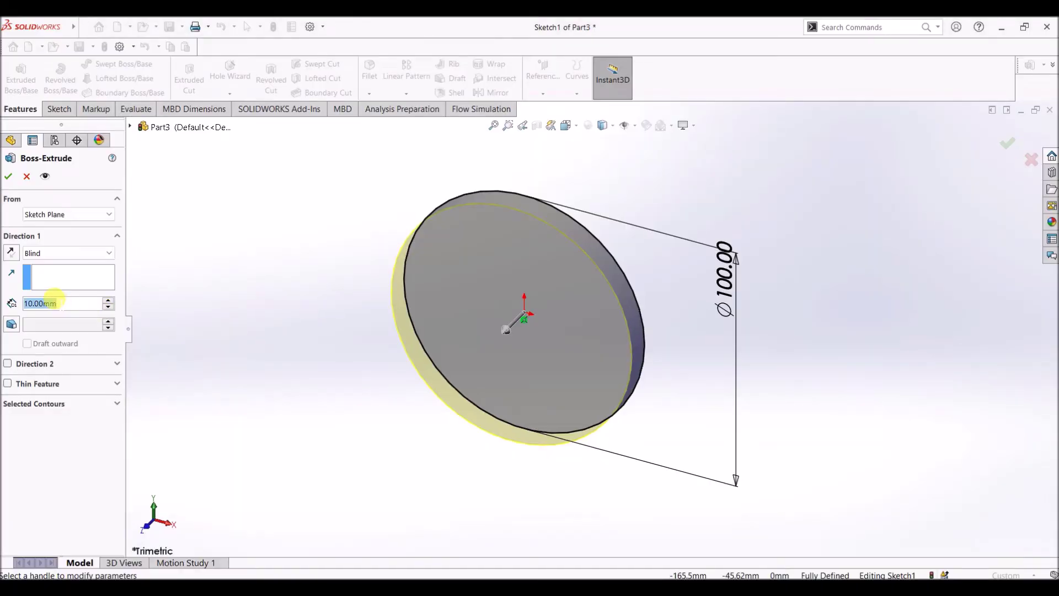
{"action": "type", "text": "140"}
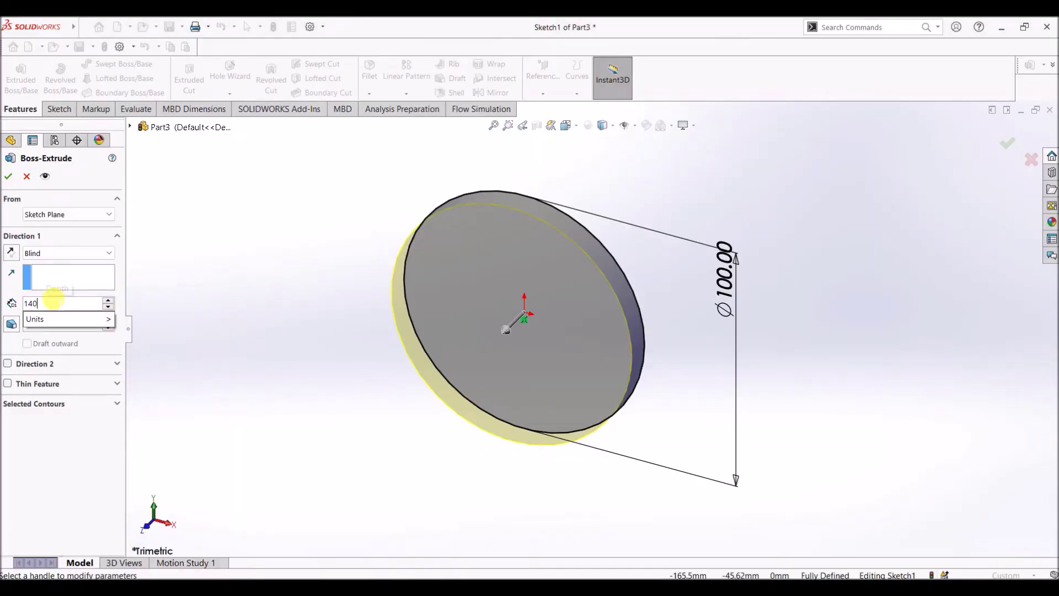
{"action": "key", "text": "Return"}
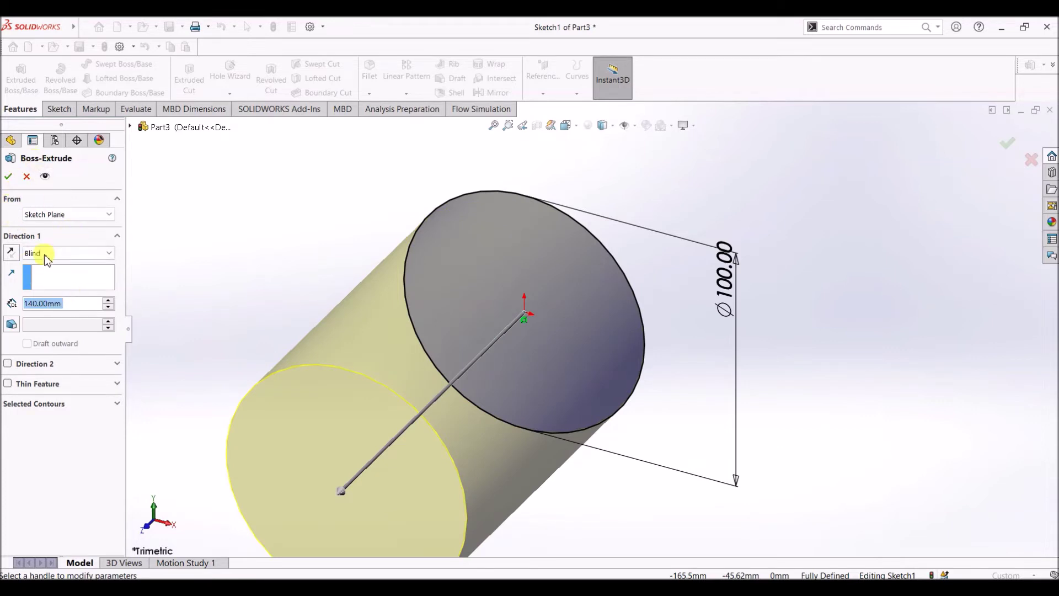
{"action": "left_click", "coordinate": [8, 176]}
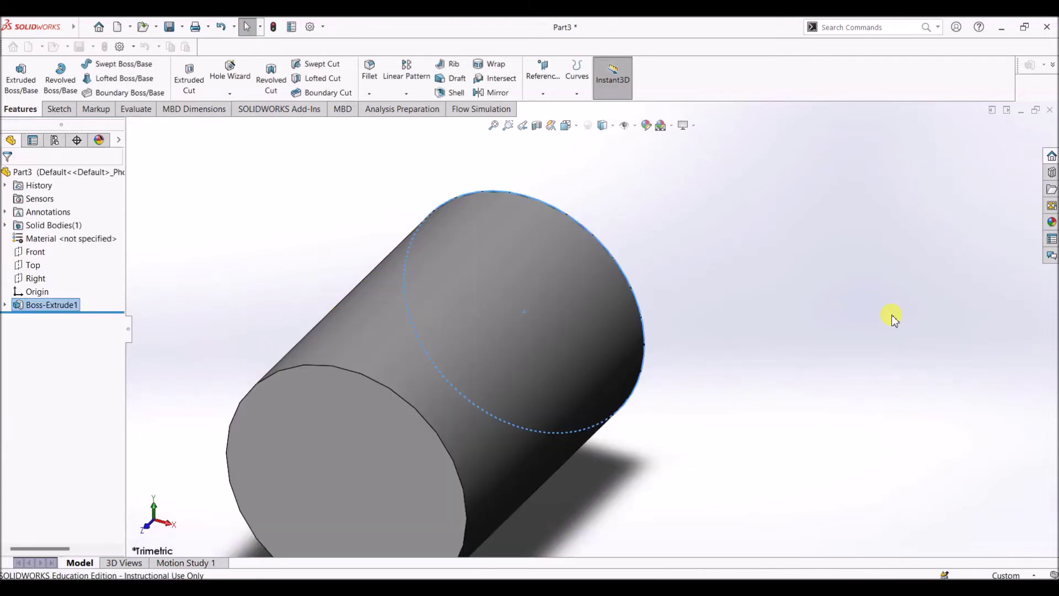
- Recheck the reference drawing, then turn the cylinder's front end face Normal To the view
{"action": "scroll", "coordinate": [606, 386], "scroll_direction": "up", "scroll_amount": 2}
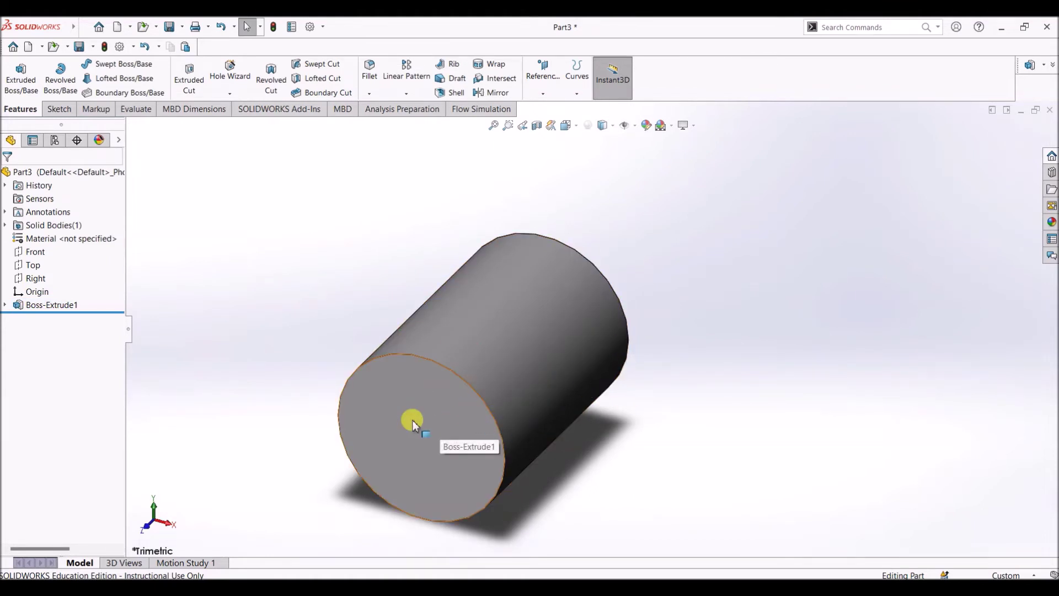
{"action": "key", "text": "alt+Tab"}
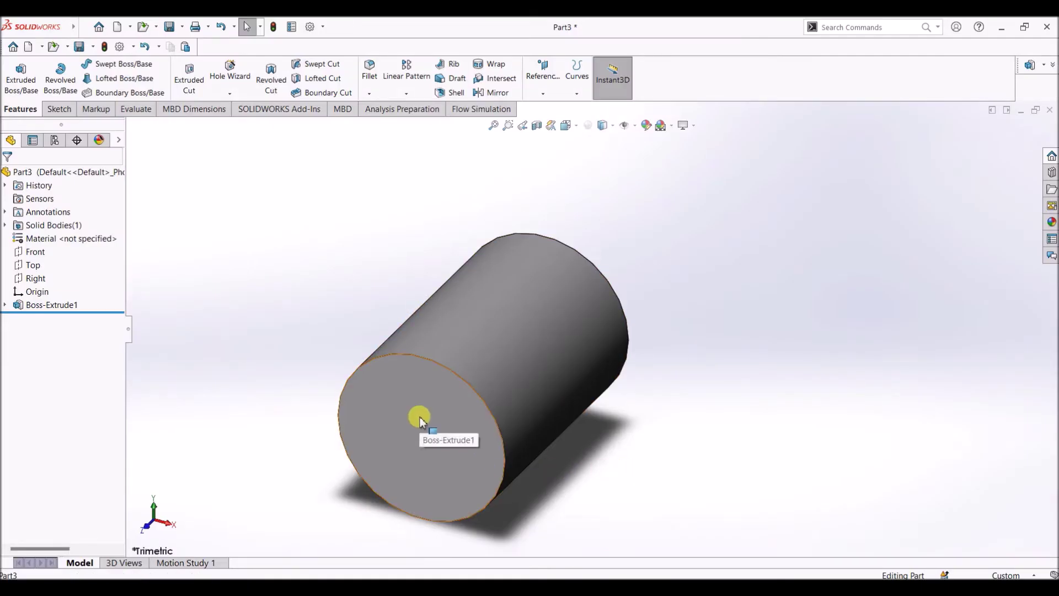
{"action": "left_click", "coordinate": [420, 420]}
{"action": "right_click", "coordinate": [462, 418]}
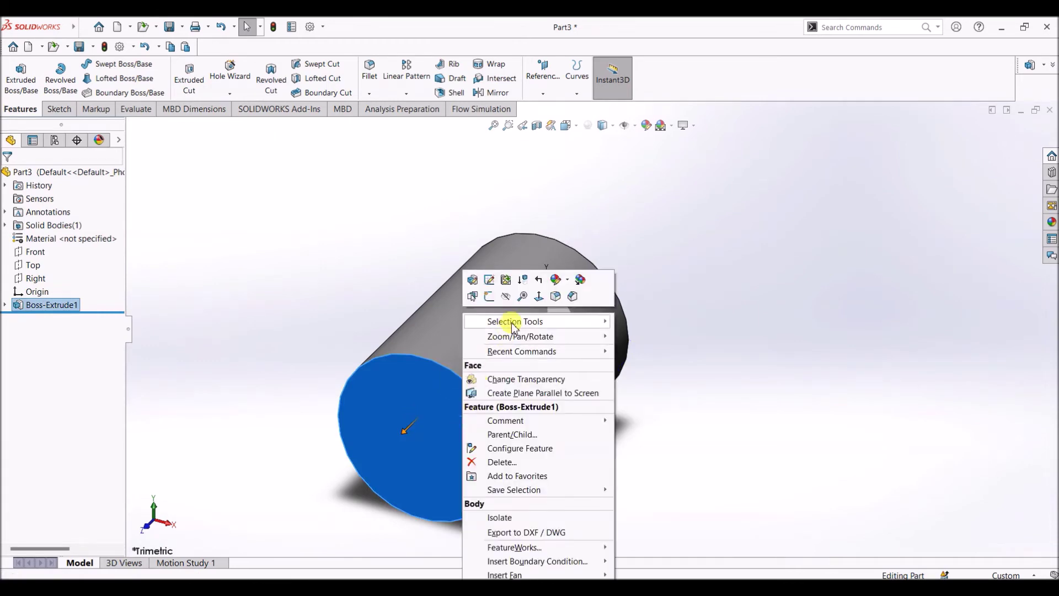
{"action": "left_click", "coordinate": [537, 298]}
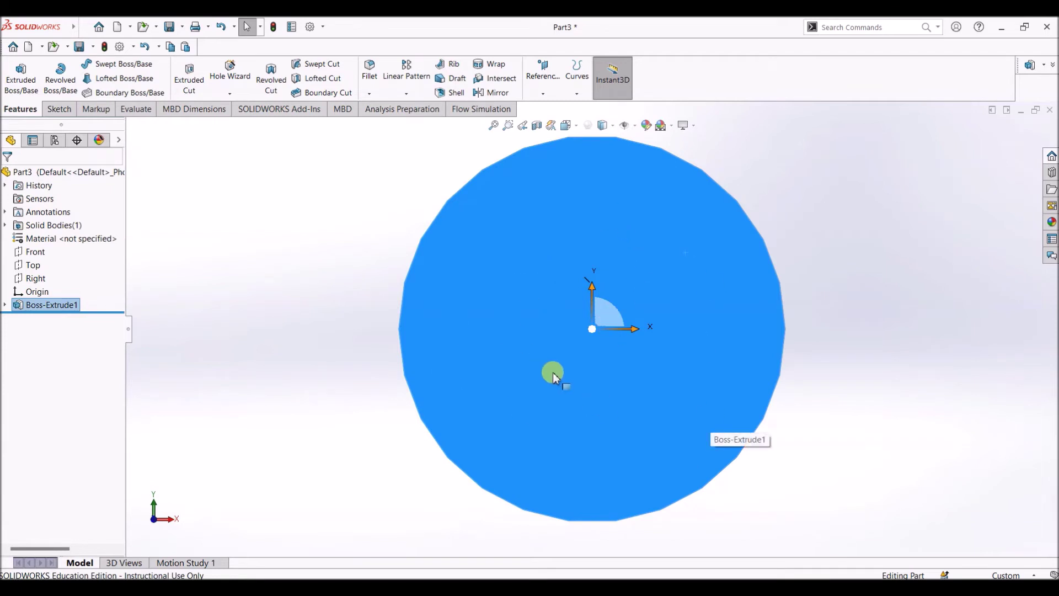
- Start a sketch on the end face and draw a circle centred on the origin
{"action": "left_click", "coordinate": [59, 109]}
{"action": "left_click", "coordinate": [19, 77]}
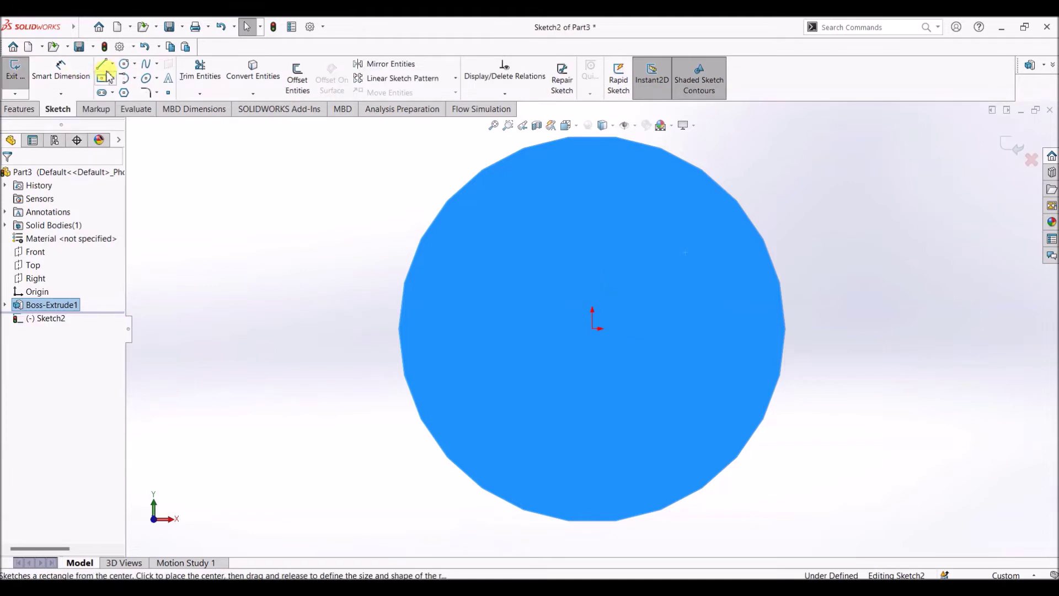
{"action": "left_click", "coordinate": [124, 64]}
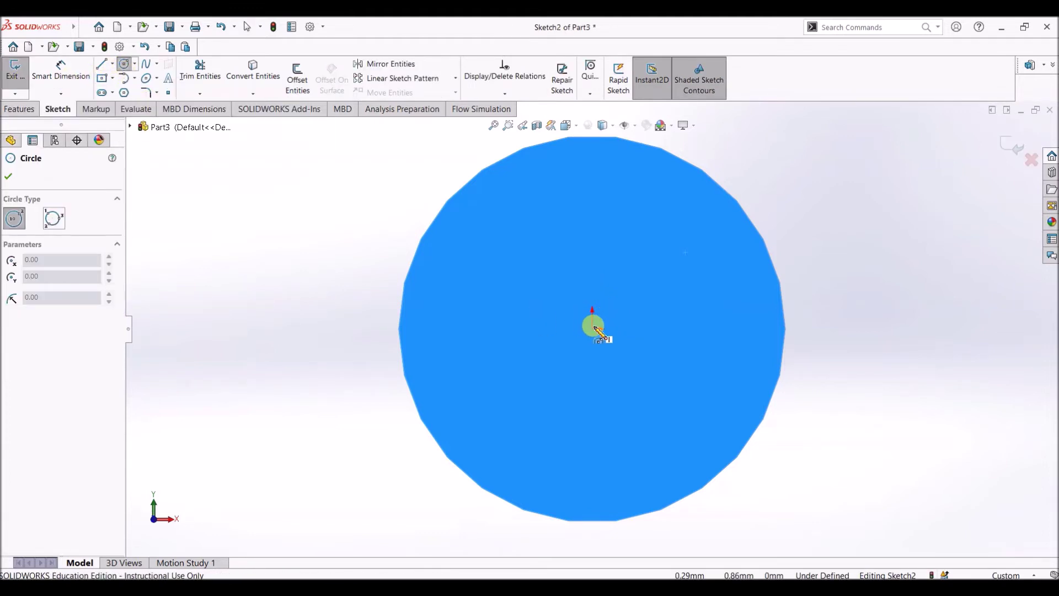
{"action": "left_click", "coordinate": [592, 329]}
{"action": "left_click", "coordinate": [645, 408]}
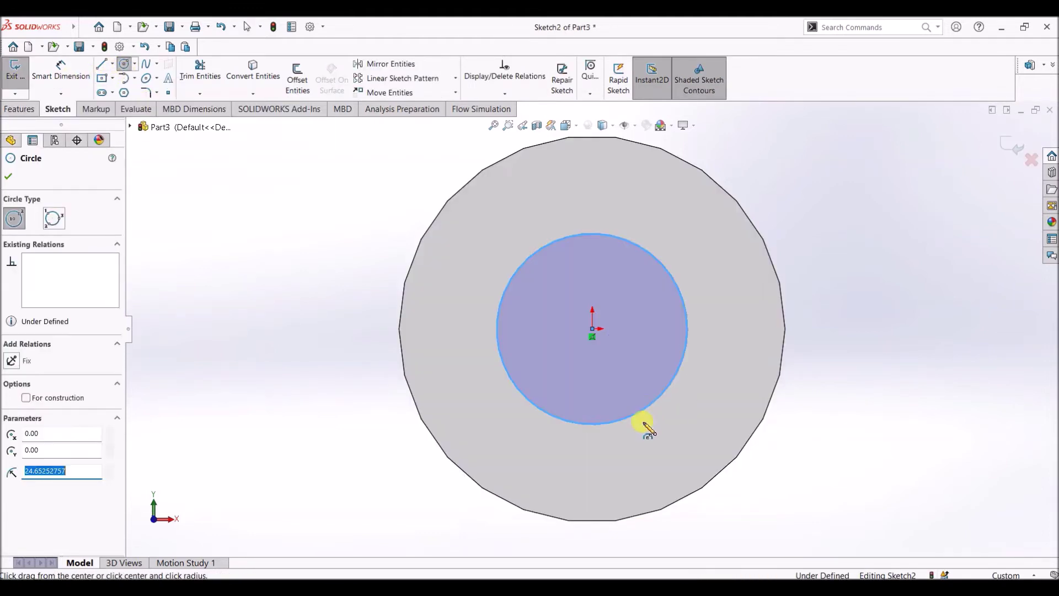
{"action": "left_click", "coordinate": [9, 176]}
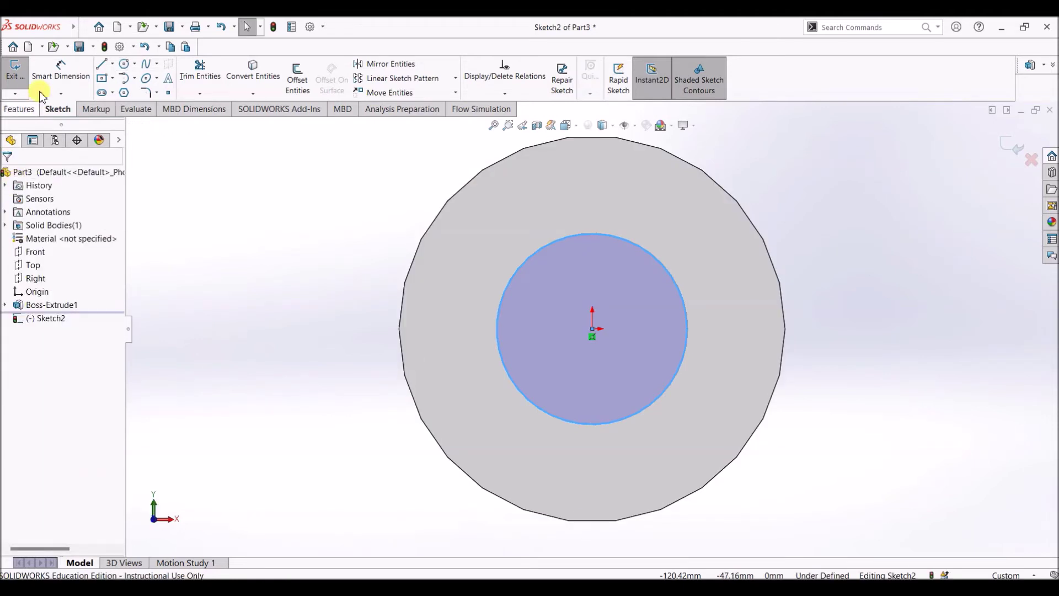
- Dimension the end-face circle's diameter to 60 mm
{"action": "left_click", "coordinate": [61, 71]}
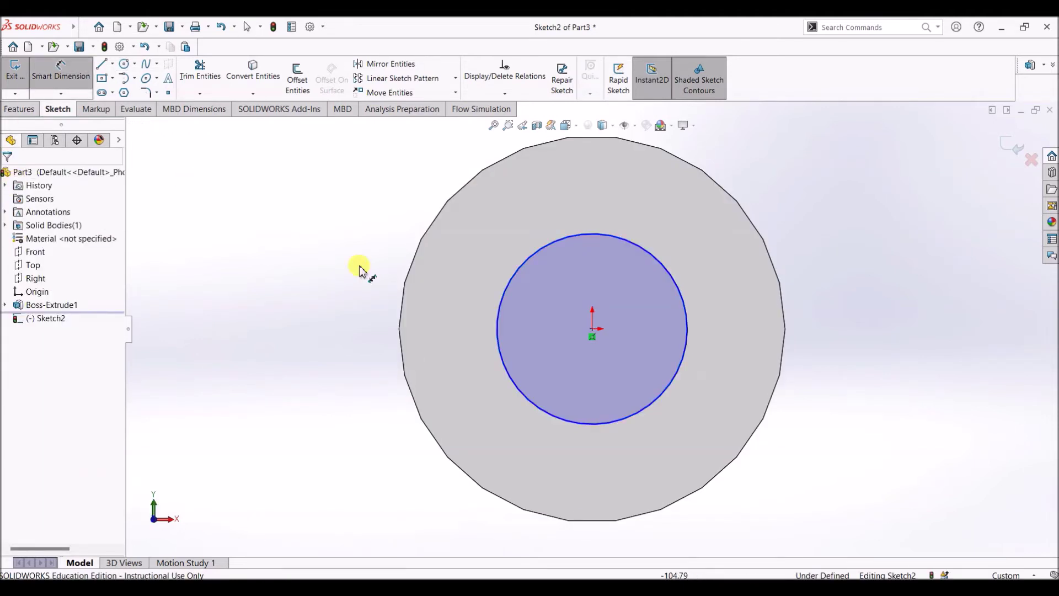
{"action": "left_click", "coordinate": [686, 314]}
{"action": "left_click", "coordinate": [940, 321]}
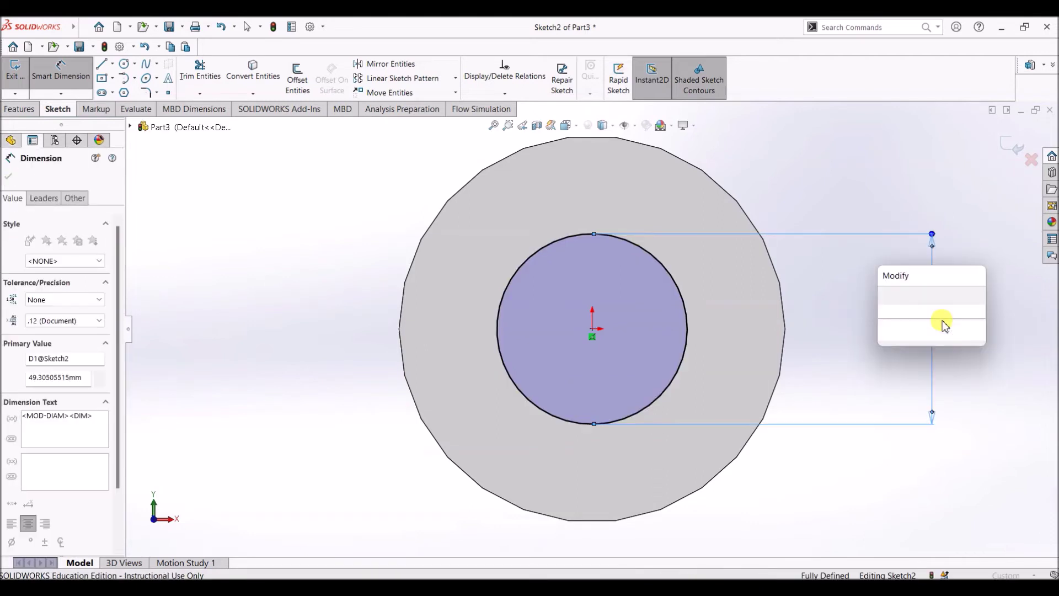
{"action": "type", "text": "60"}
{"action": "key", "text": "Return"}
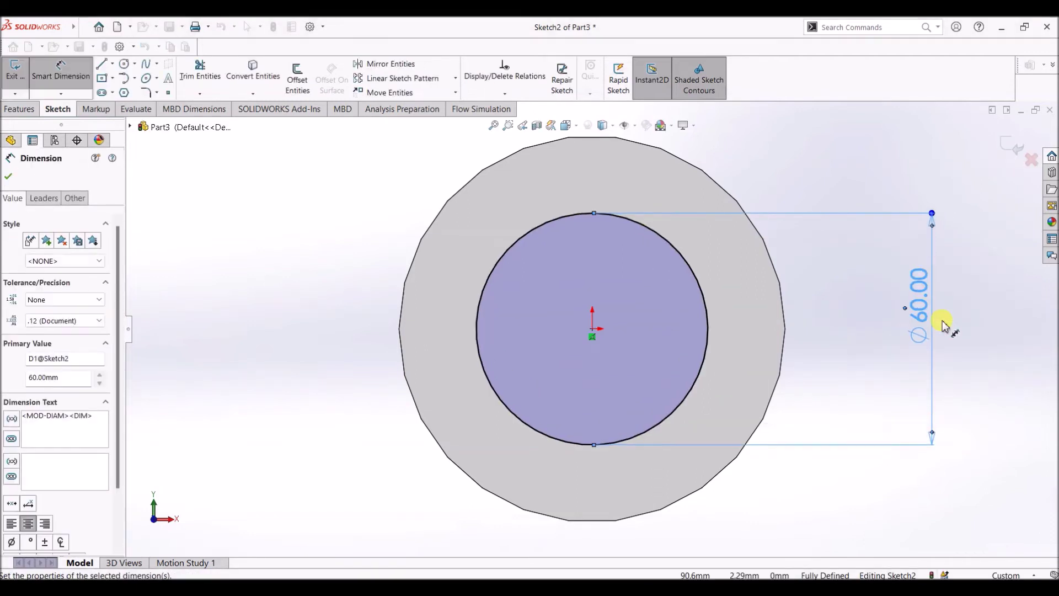
{"action": "left_click", "coordinate": [8, 177]}
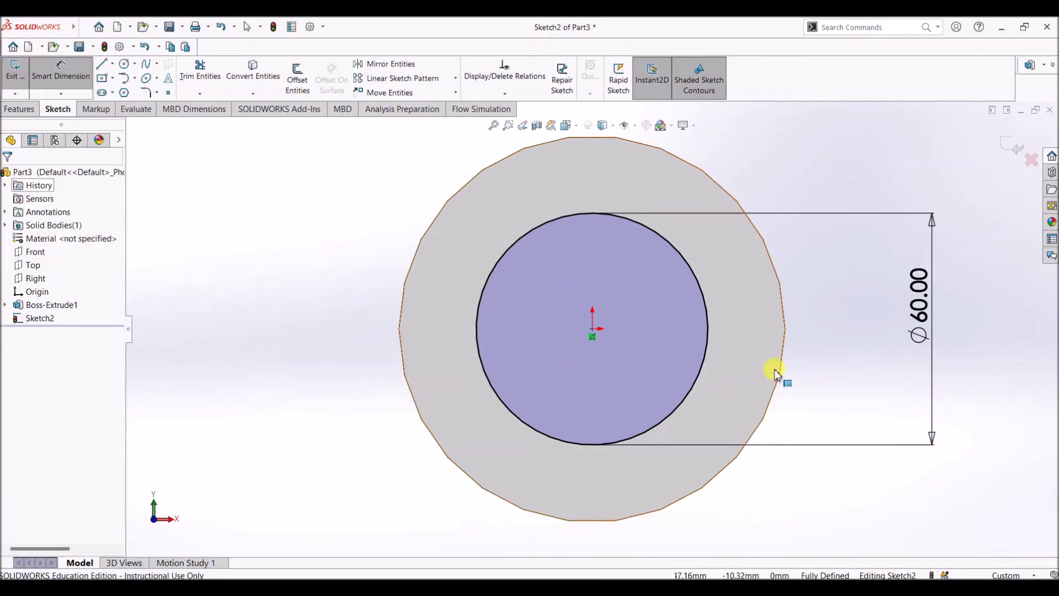
{"action": "key", "text": "Escape"}
- Orbit the model and compare it against the reference drawing
{"action": "middle_click_drag", "start_coordinate": [957, 358], "coordinate": [925, 364]}
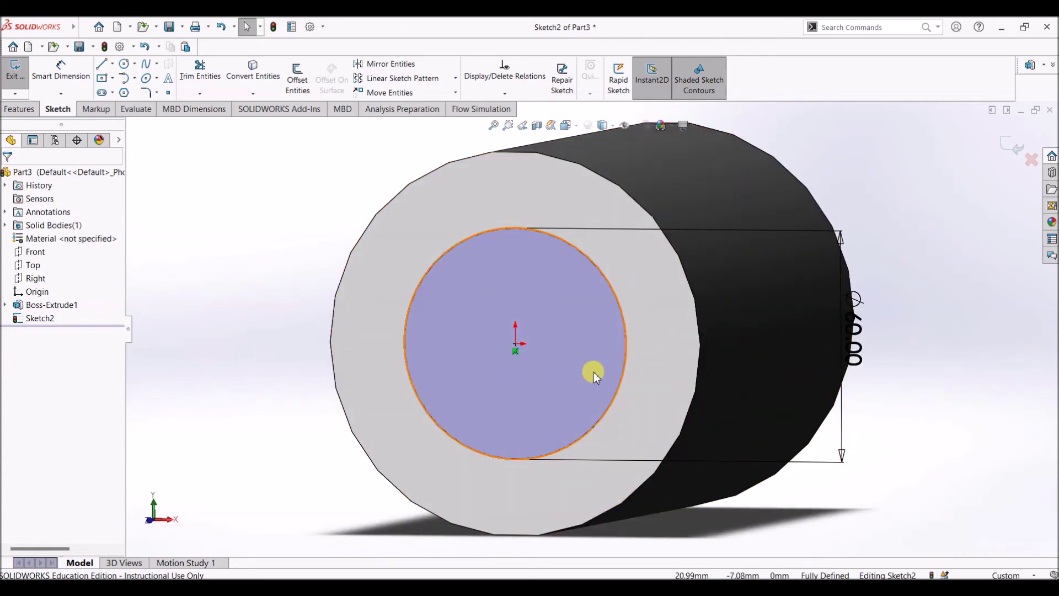
{"action": "key", "text": "alt+Tab"}
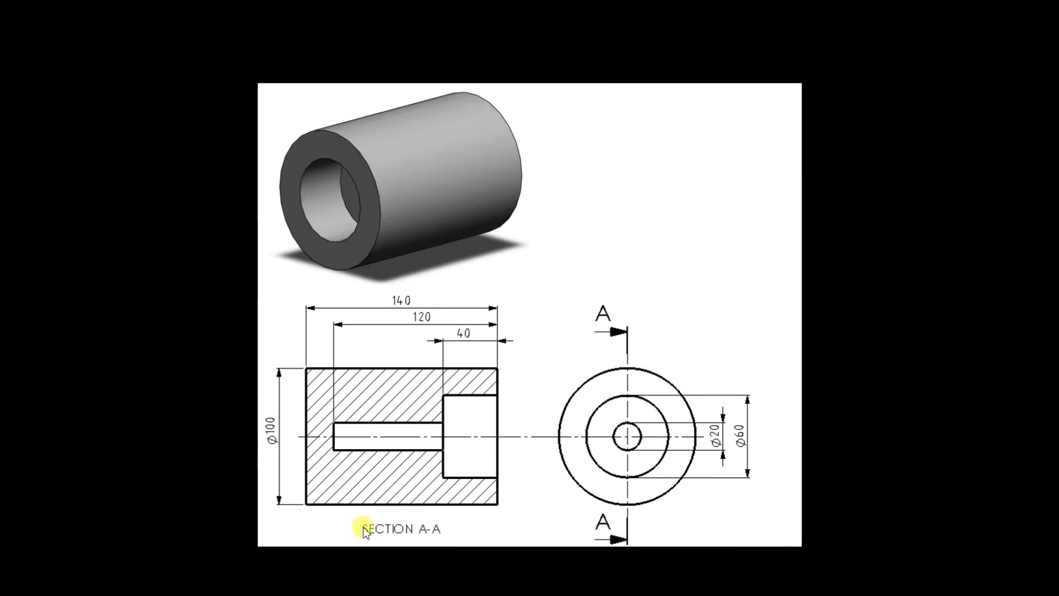
{"action": "key", "text": "alt+Tab"}
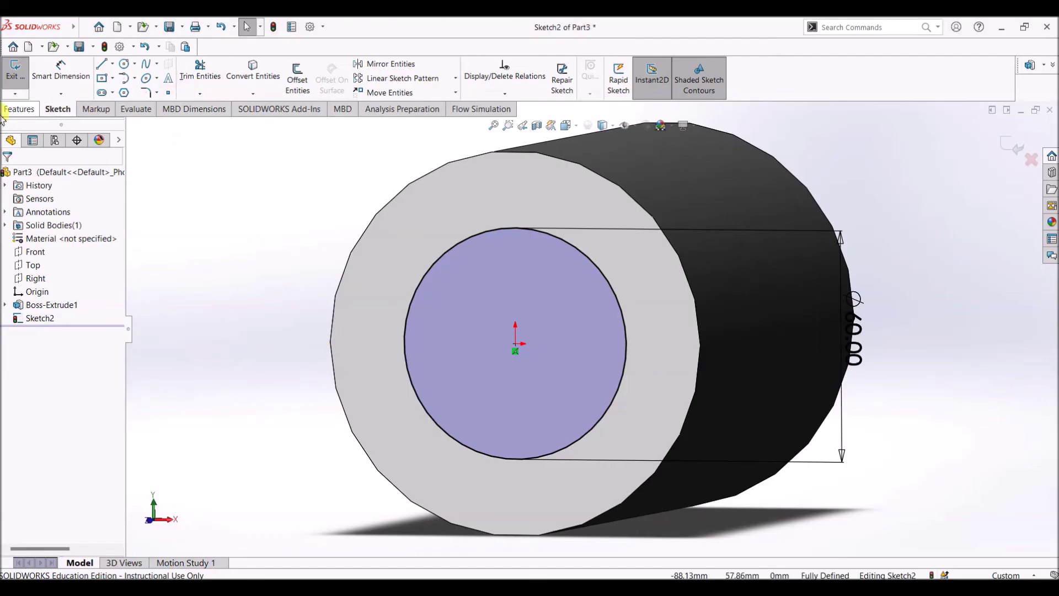
- Extruded-cut the Ø60 circle to a Blind depth of 40 mm
{"action": "left_click", "coordinate": [17, 109]}
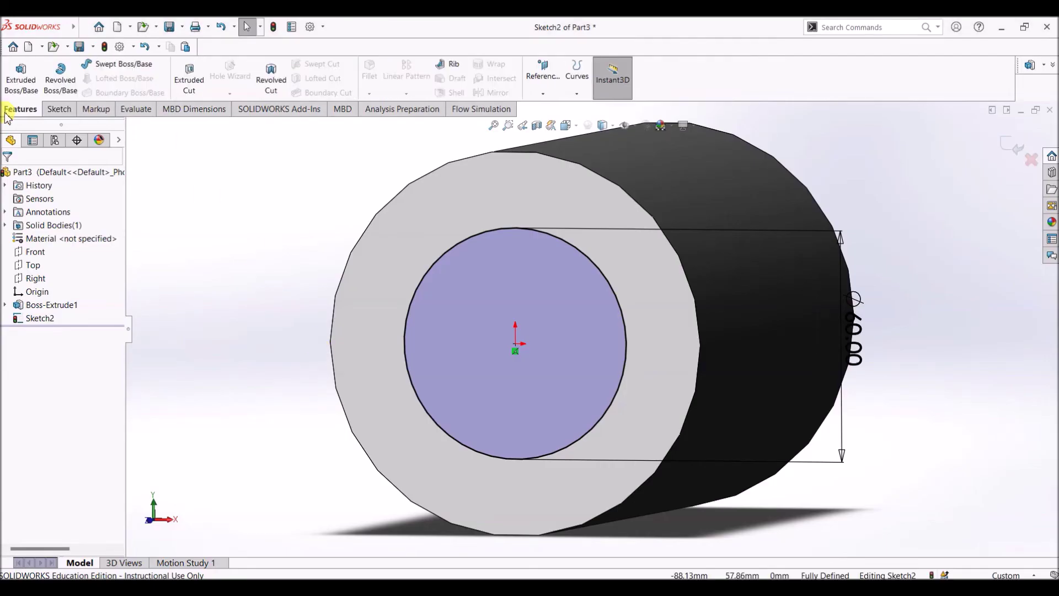
{"action": "left_click", "coordinate": [190, 88]}
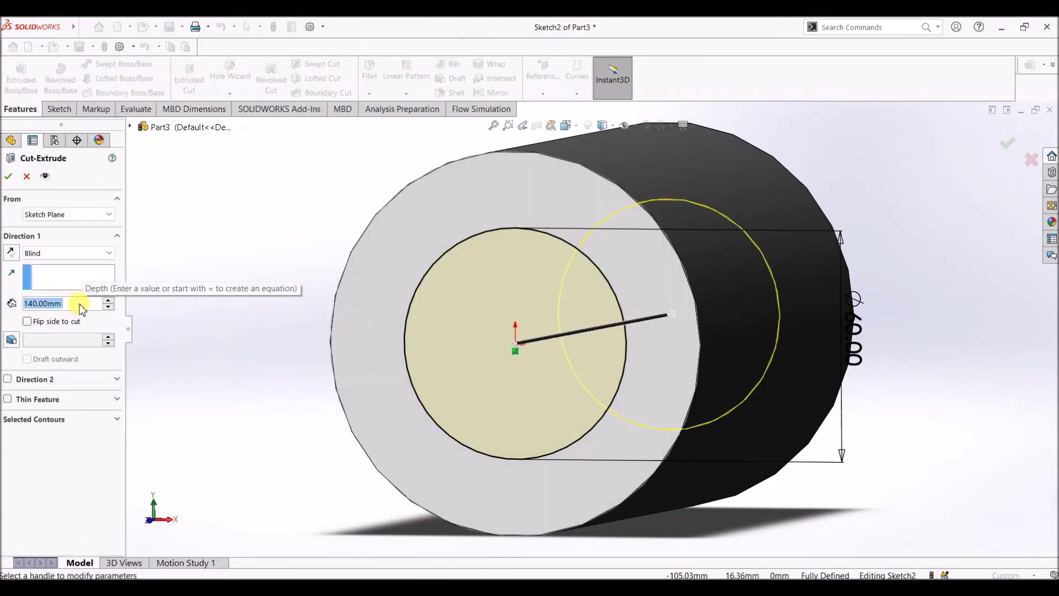
{"action": "type", "text": "40"}
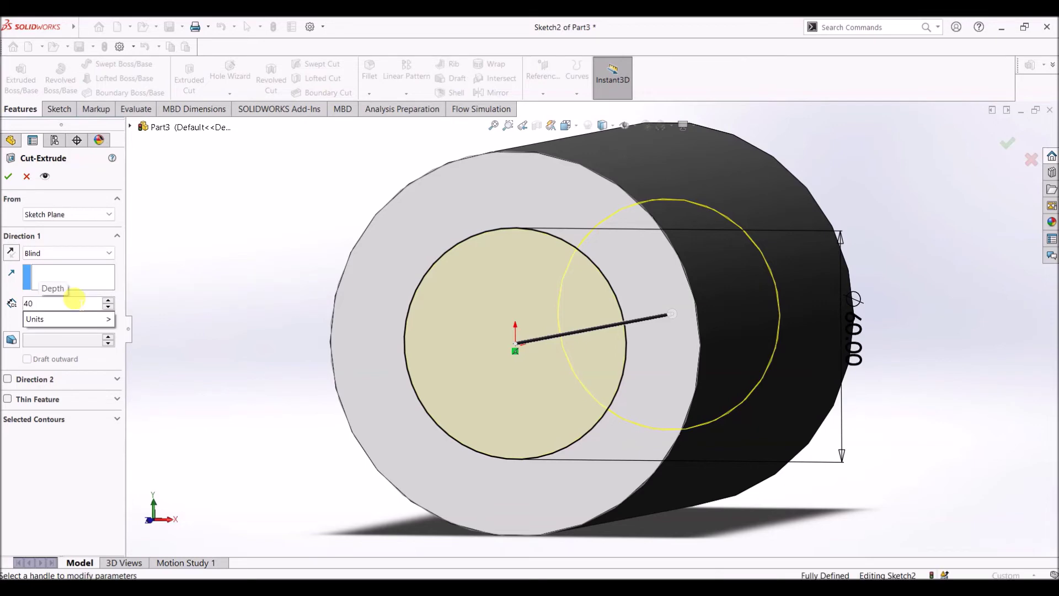
{"action": "key", "text": "Return"}
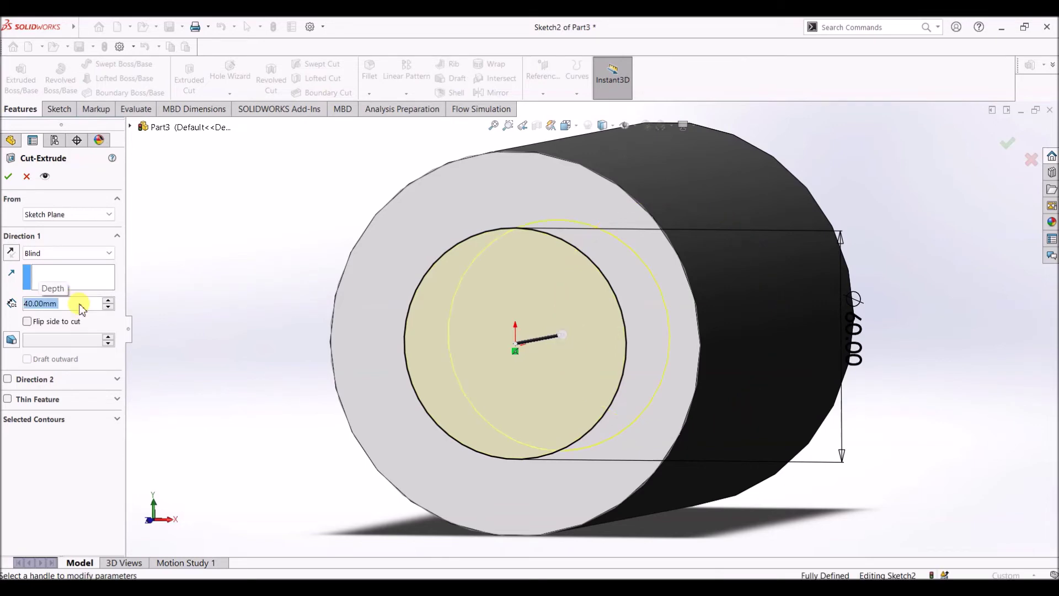
{"action": "left_click", "coordinate": [10, 178]}
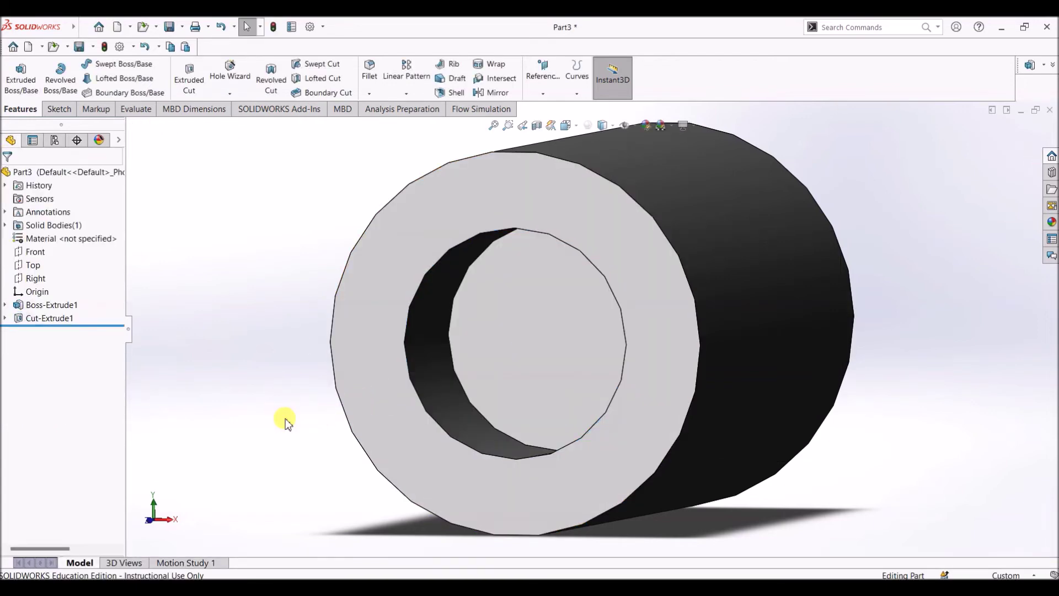
{"action": "middle_click_drag", "start_coordinate": [286, 418], "coordinate": [366, 428]}
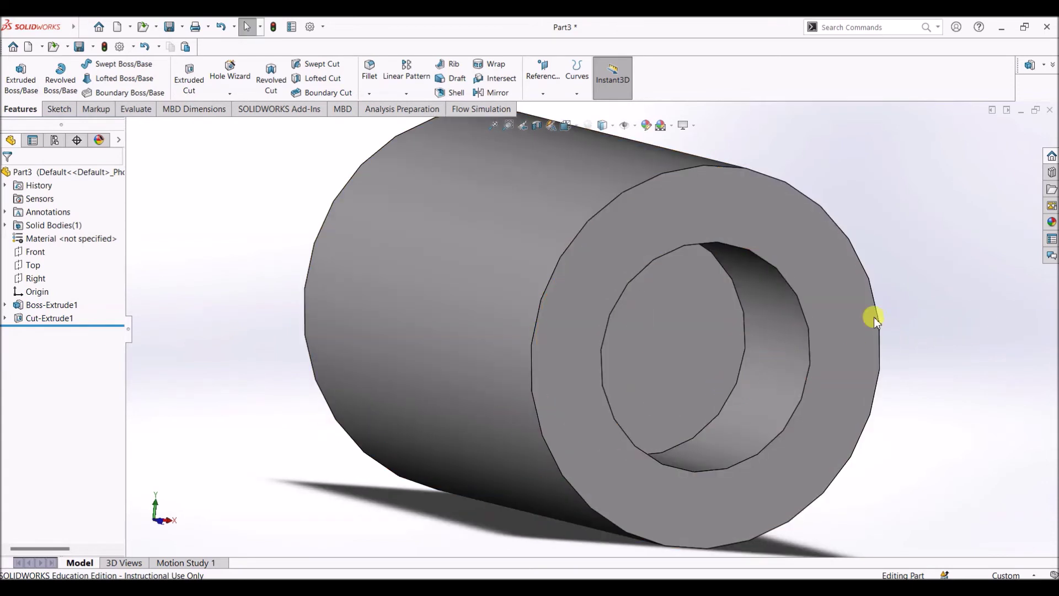
{"action": "middle_click_drag", "start_coordinate": [985, 333], "coordinate": [944, 329]}
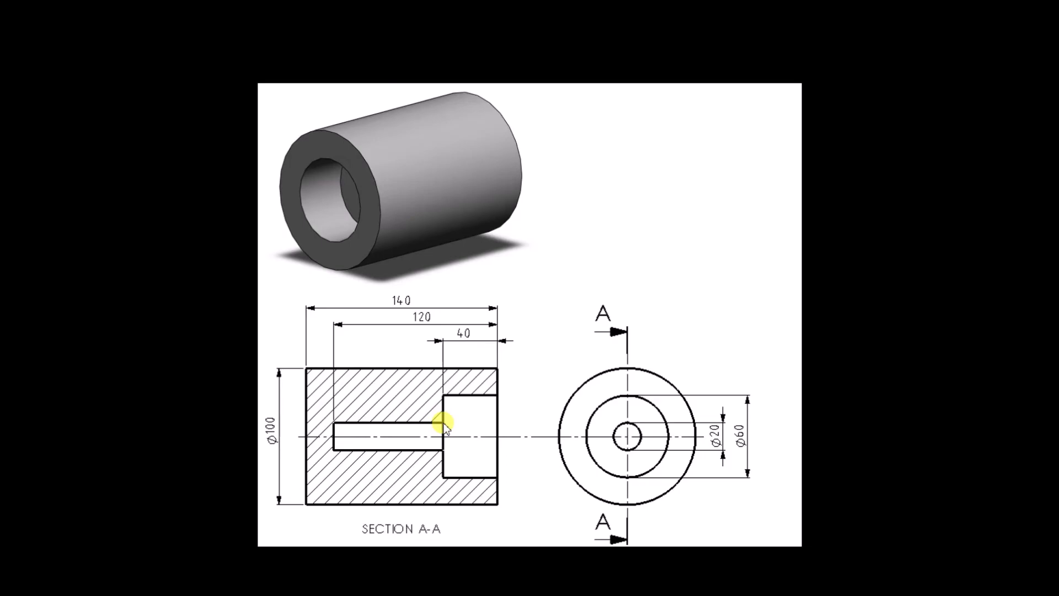
{"action": "key", "text": "alt+Tab"}
- Turn the counterbore's floor face Normal To the view
{"action": "left_click", "coordinate": [562, 331]}
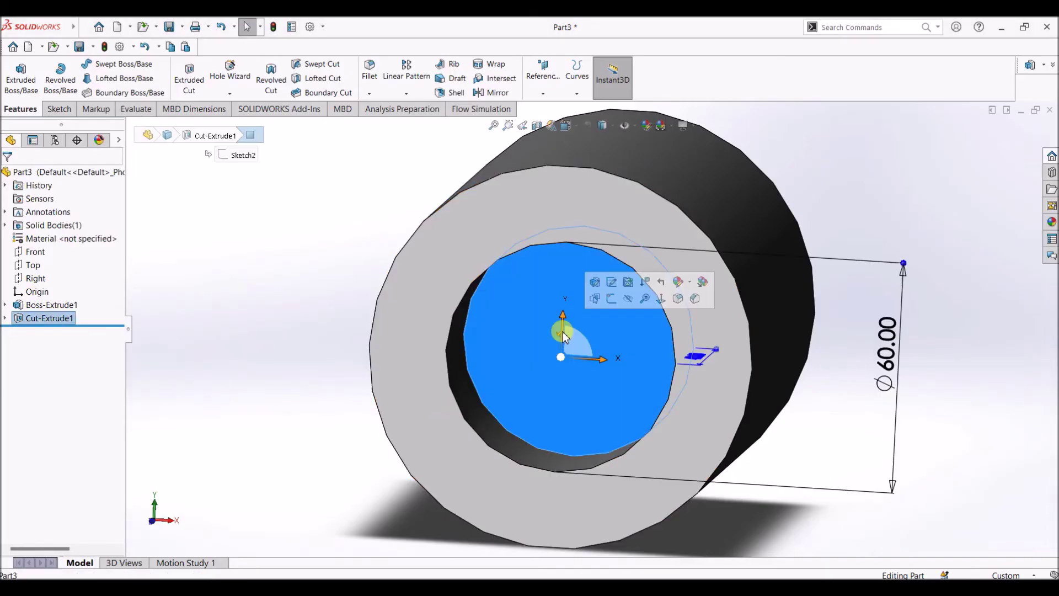
{"action": "right_click", "coordinate": [521, 322]}
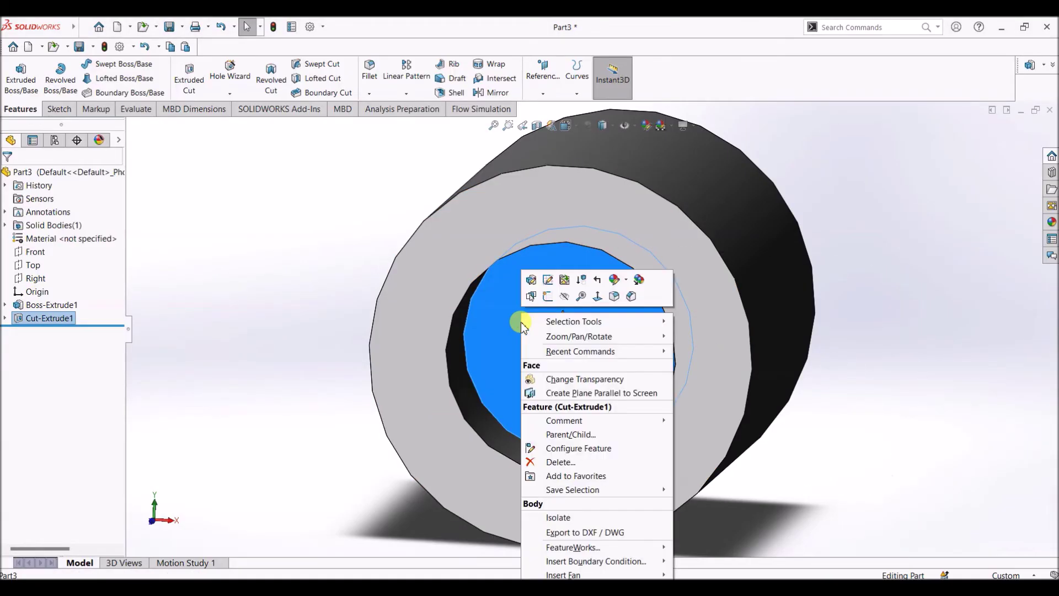
{"action": "left_click", "coordinate": [598, 296]}
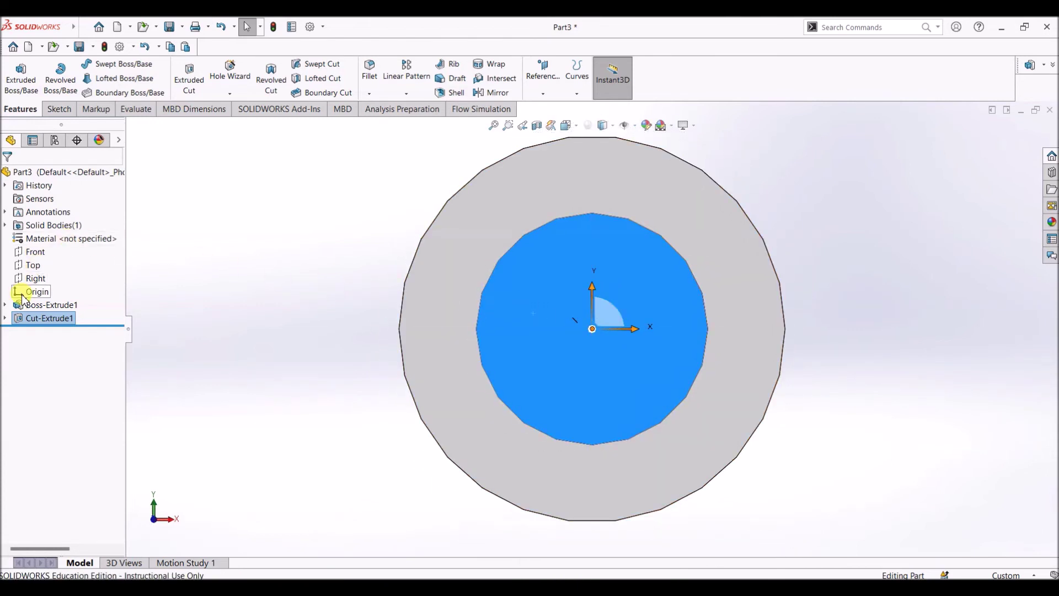
- Start a sketch on the counterbore floor and draw a circle at the origin
{"action": "left_click", "coordinate": [68, 110]}
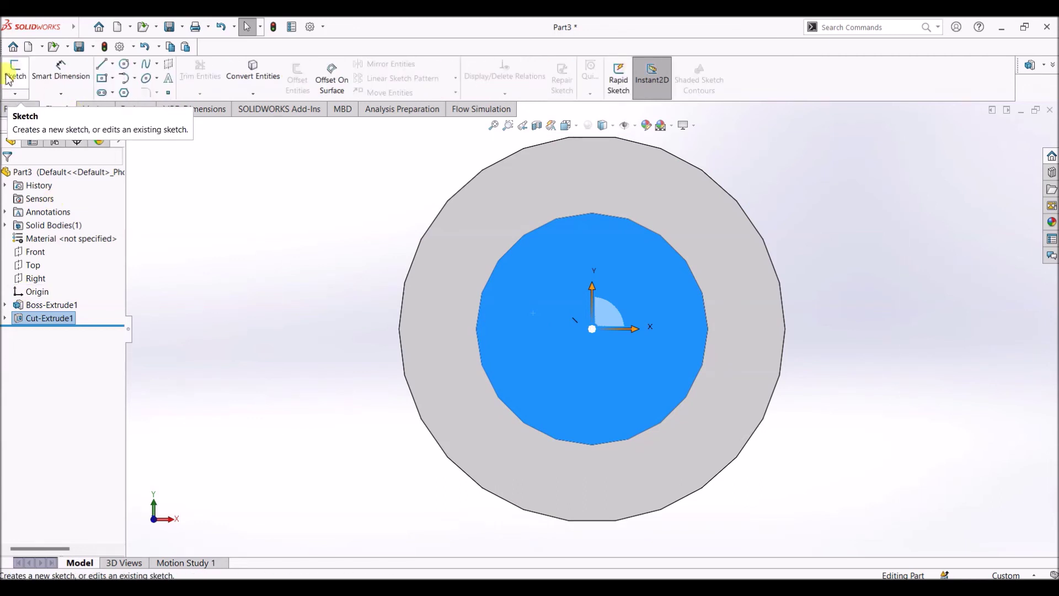
{"action": "left_click", "coordinate": [9, 79]}
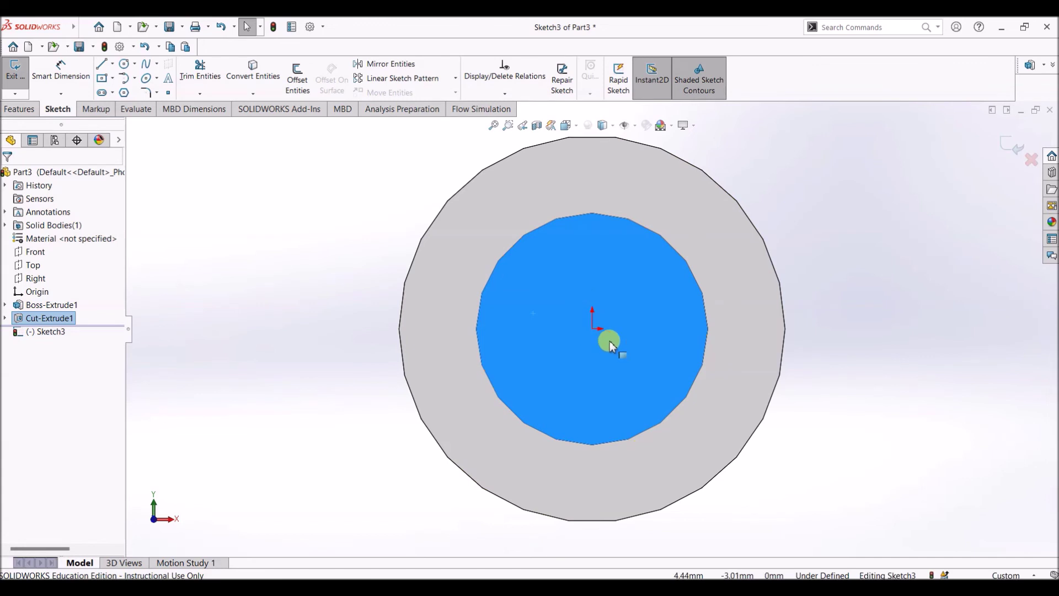
{"action": "left_click", "coordinate": [123, 65]}
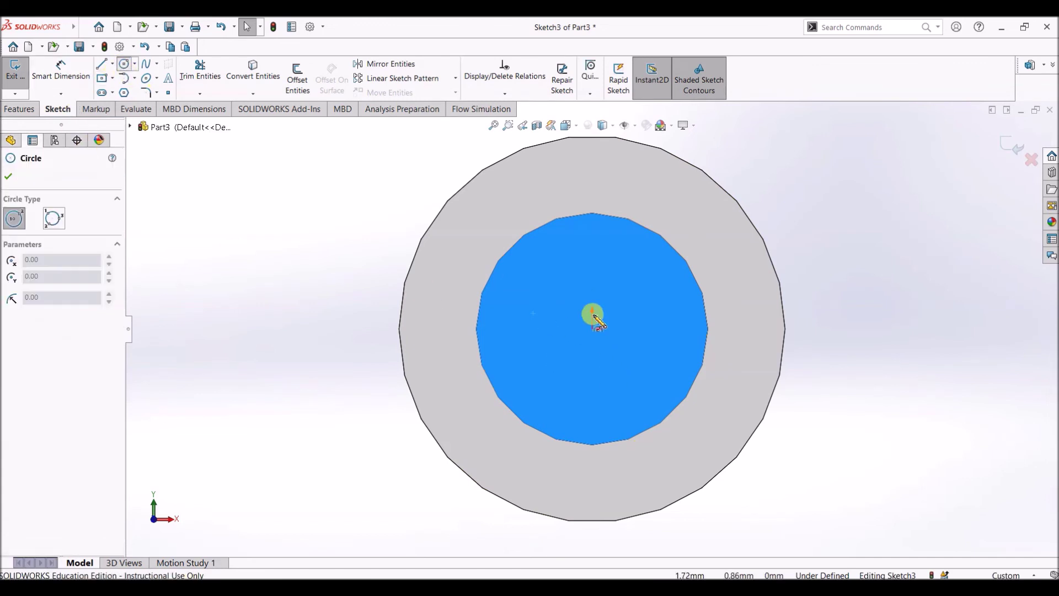
{"action": "left_click", "coordinate": [592, 329]}
{"action": "left_click", "coordinate": [609, 347]}
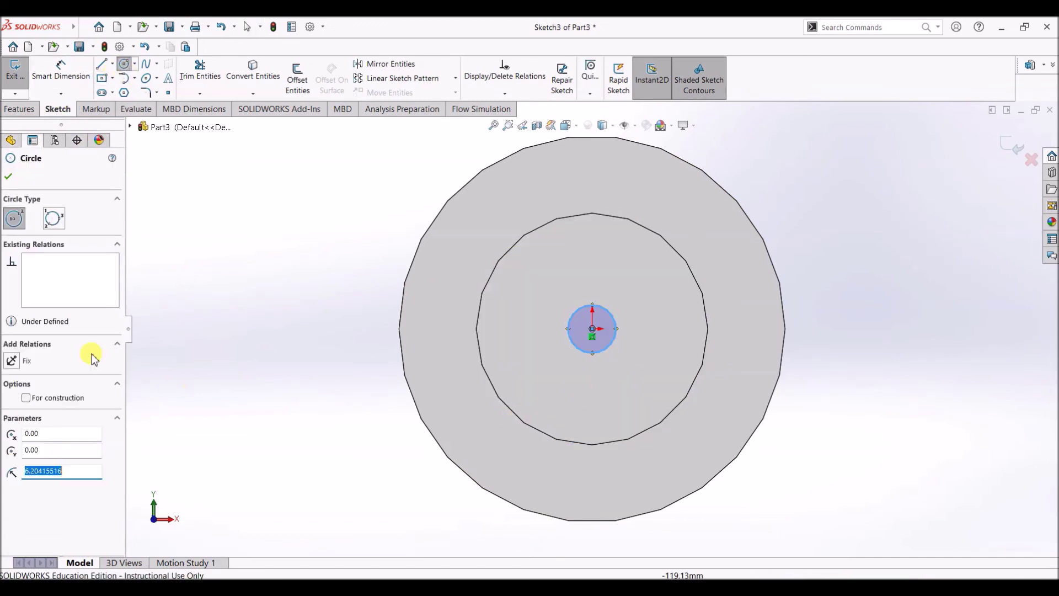
{"action": "left_click", "coordinate": [9, 177]}
- Dimension the small circle's diameter to 20 mm
{"action": "left_click", "coordinate": [56, 69]}
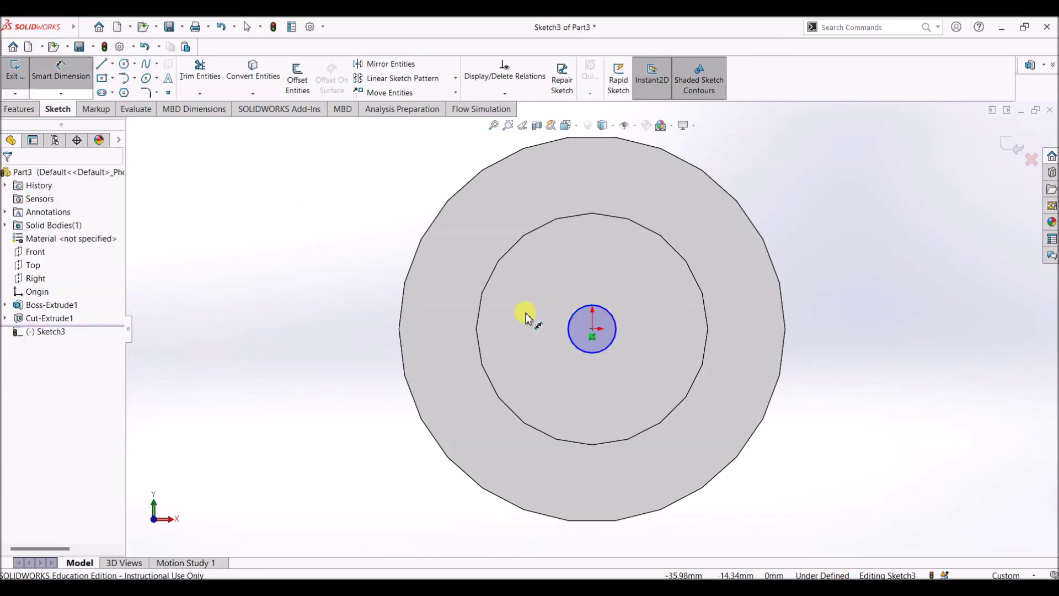
{"action": "left_click", "coordinate": [612, 320]}
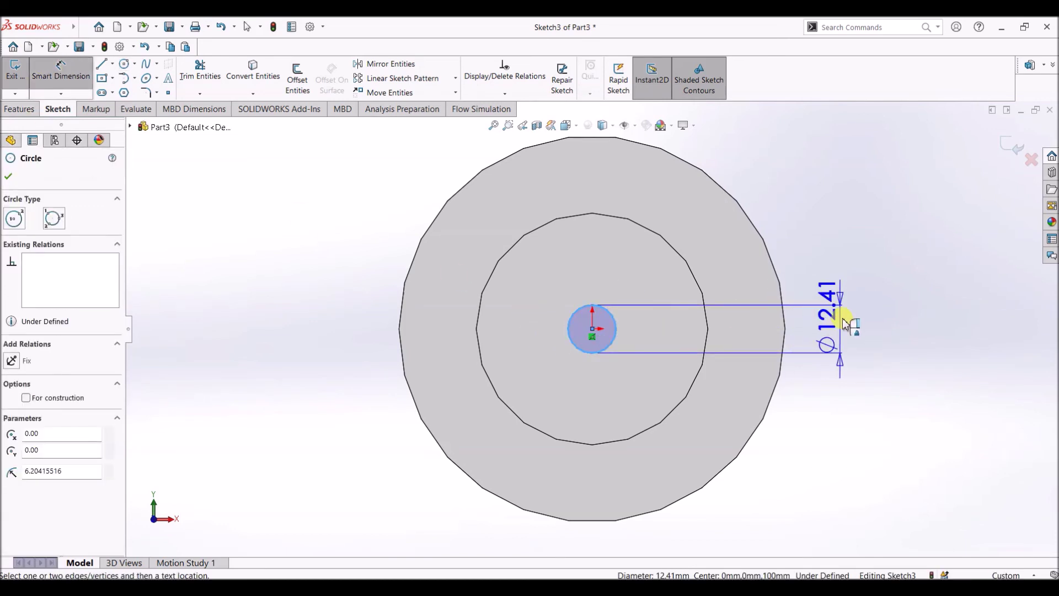
{"action": "left_click", "coordinate": [842, 320]}
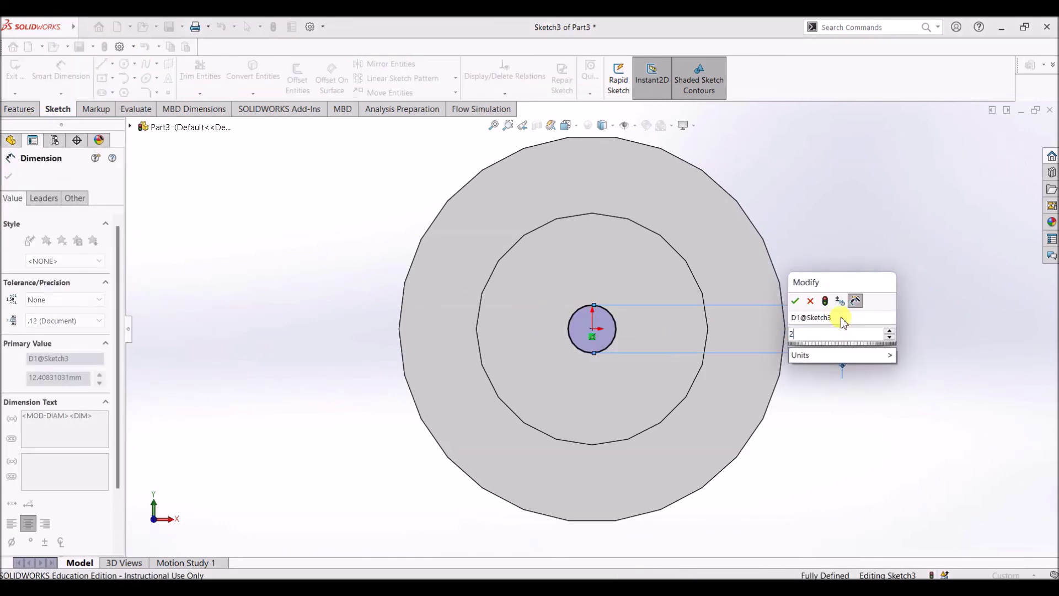
{"action": "key", "text": "Return"}
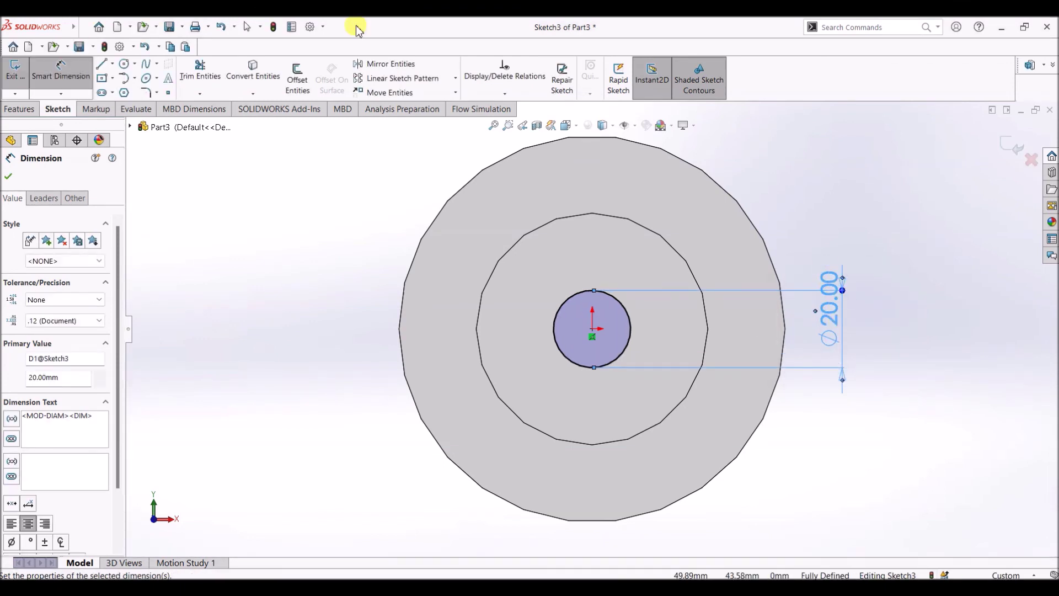
{"action": "left_click", "coordinate": [17, 179]}
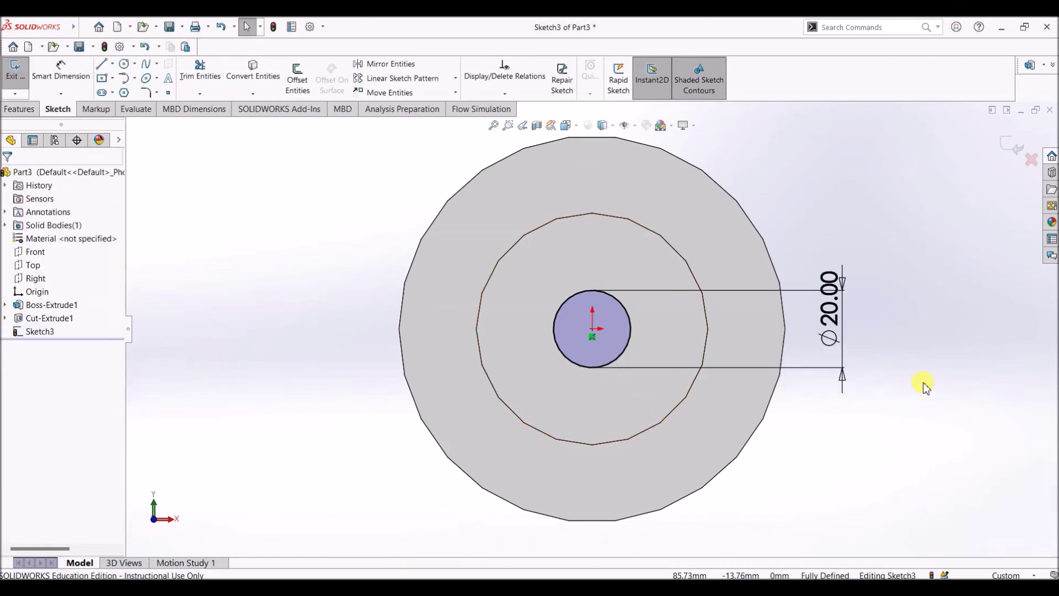
- Extruded-cut the Ø20 circle 80 mm deep to form the bore
{"action": "left_click", "coordinate": [21, 110]}
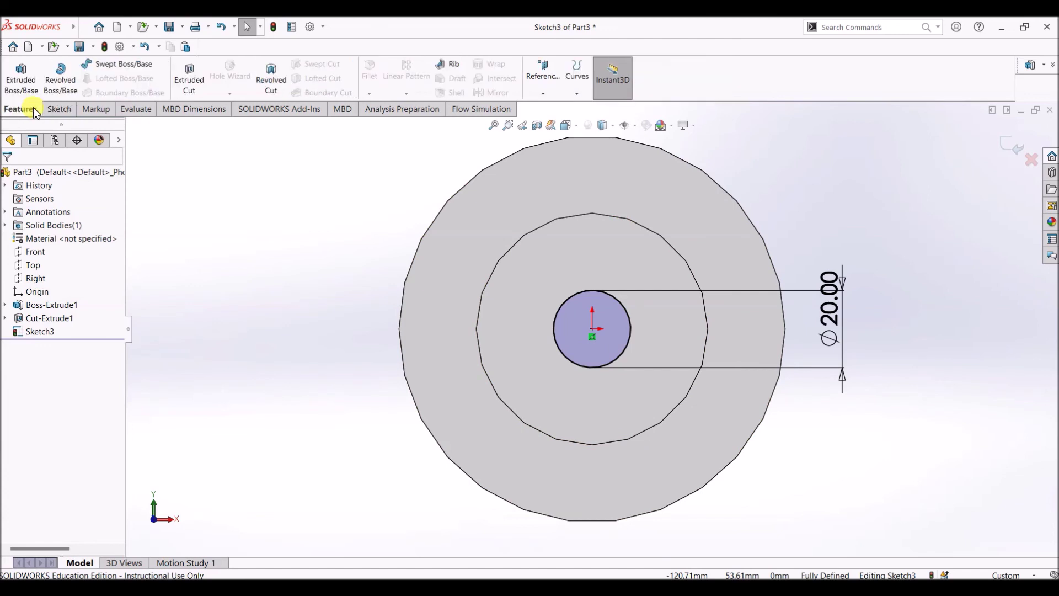
{"action": "left_click", "coordinate": [200, 84]}
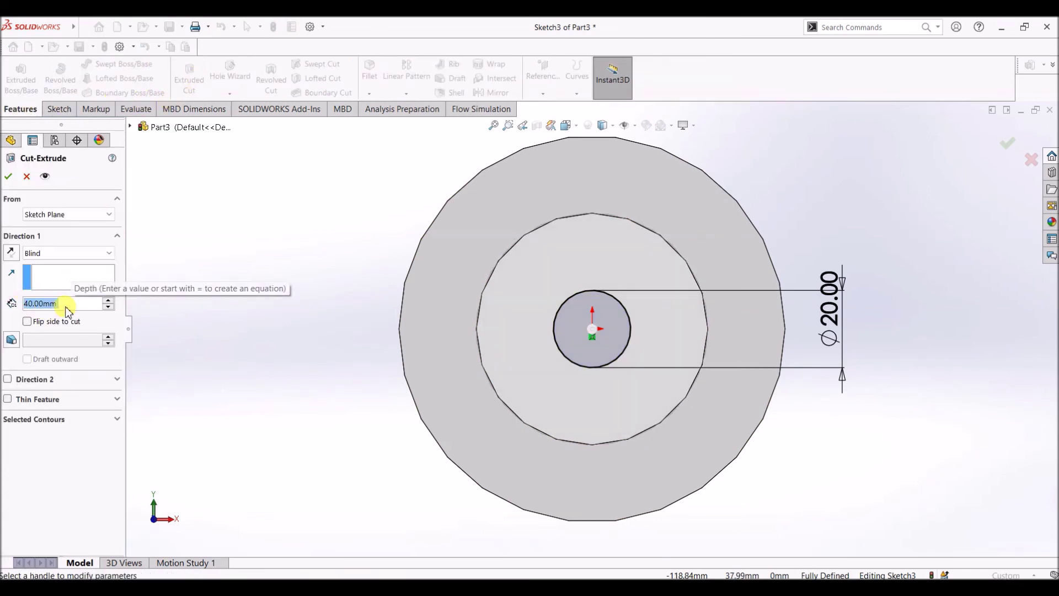
{"action": "type", "text": "80"}
{"action": "key", "text": "Return"}
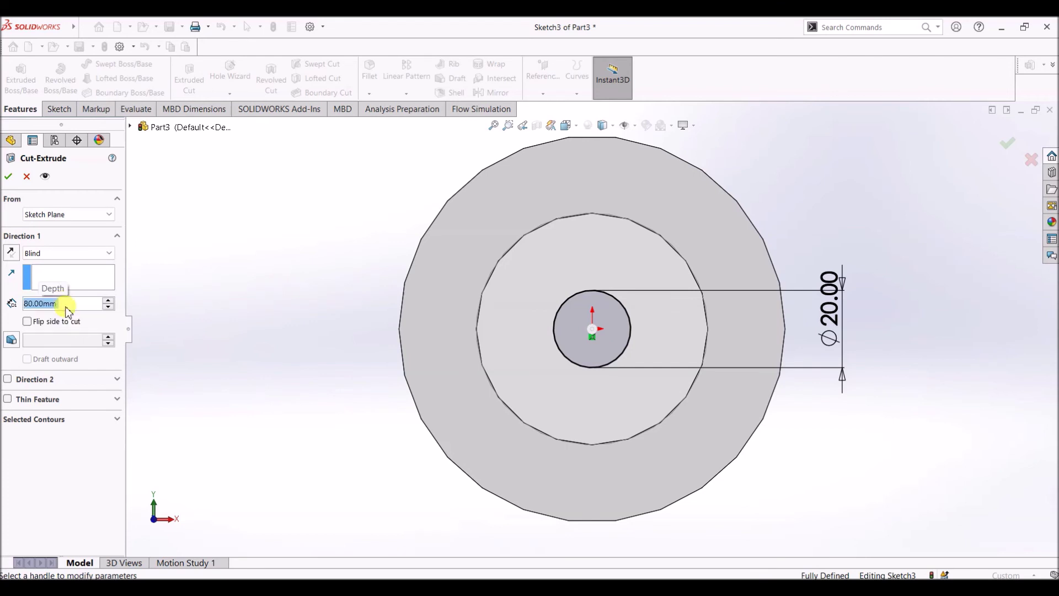
{"action": "left_click", "coordinate": [7, 177]}
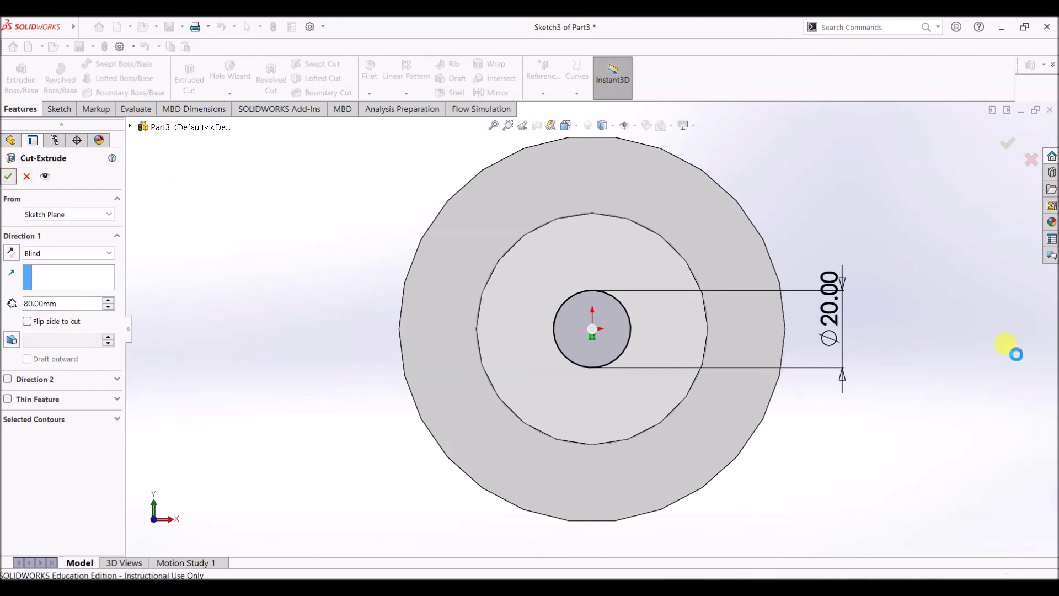
{"action": "middle_click_drag", "start_coordinate": [887, 350], "coordinate": [911, 346]}
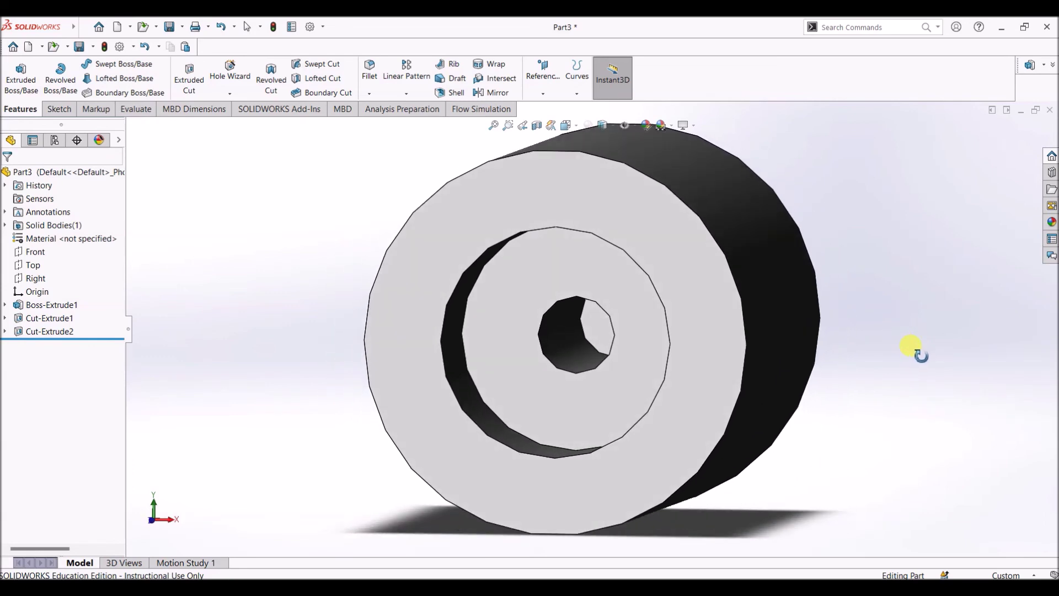
- Switch to the Dimetric view and preview a Section View along the Front plane
{"action": "key", "text": "Escape"}
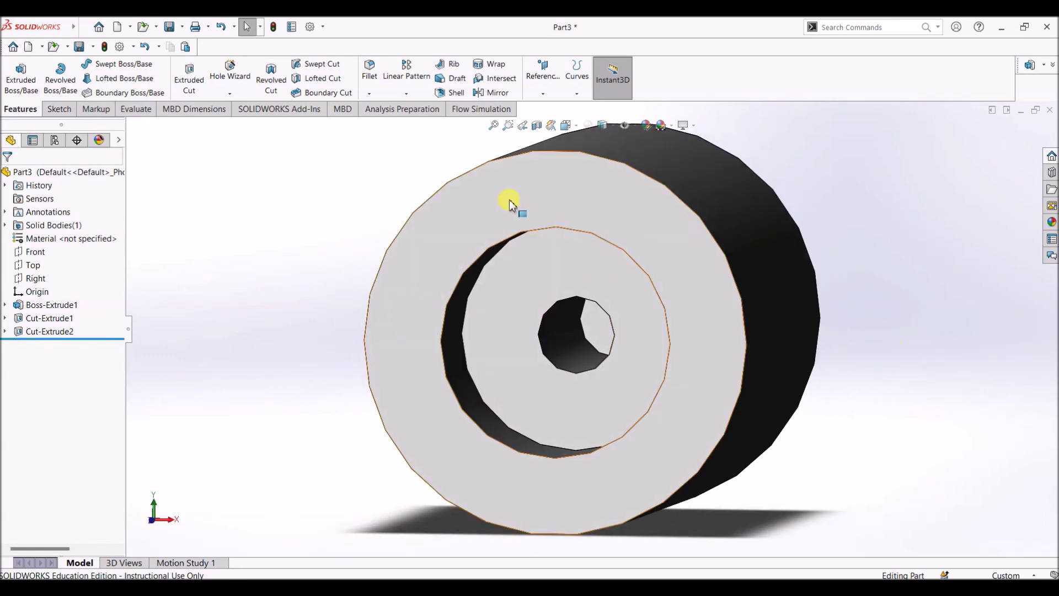
{"action": "left_click", "coordinate": [572, 131]}
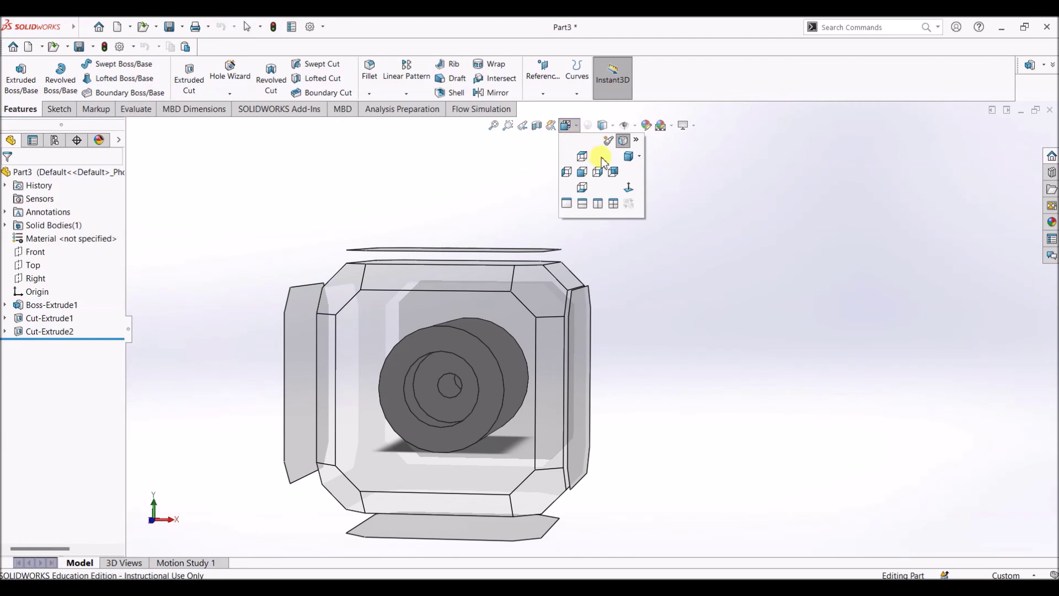
{"action": "left_click", "coordinate": [627, 159]}
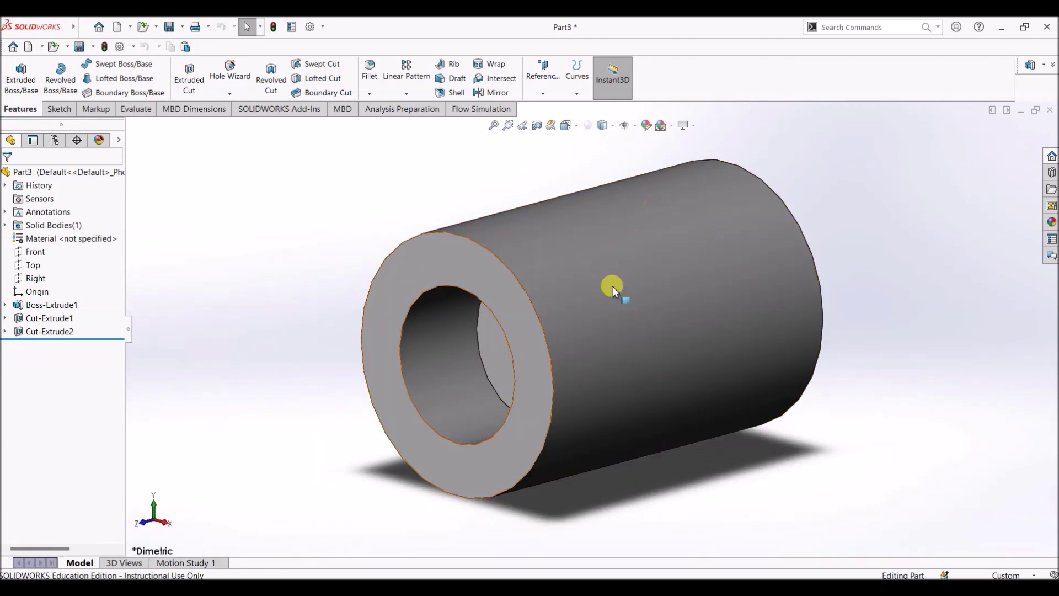
{"action": "left_click", "coordinate": [537, 126]}
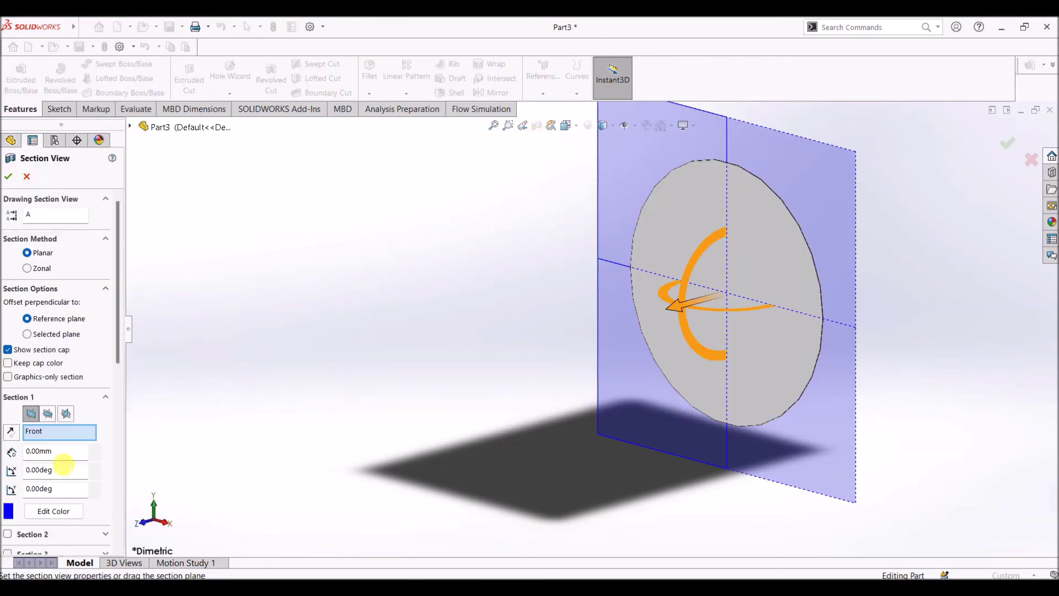
- Section the cylinder along the Right plane to inspect the Ø60 counterbore and Ø20 bore, then turn the section off
{"action": "left_click", "coordinate": [66, 414]}
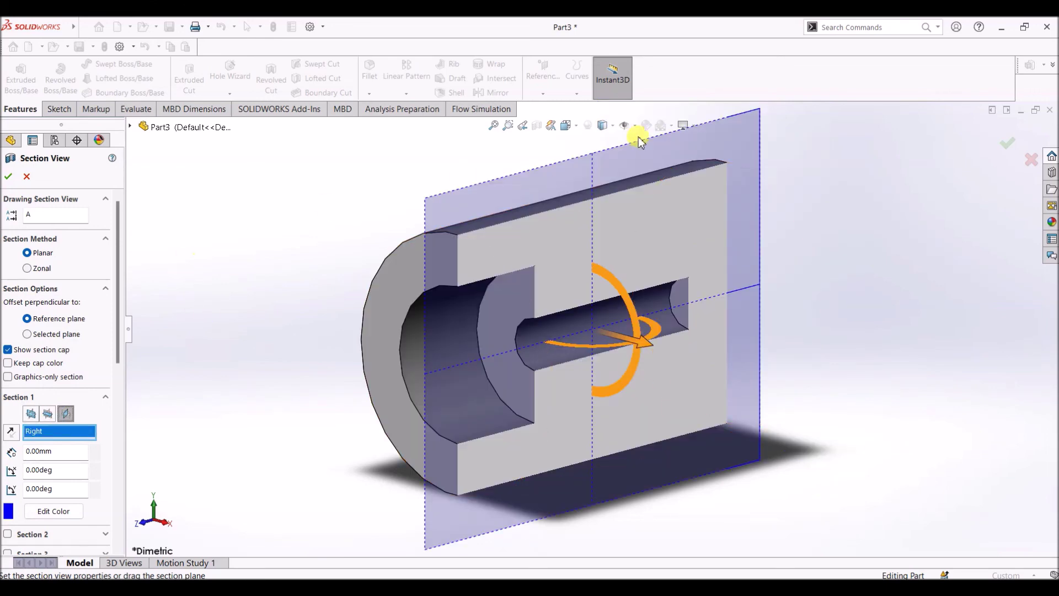
{"action": "left_click", "coordinate": [11, 180]}
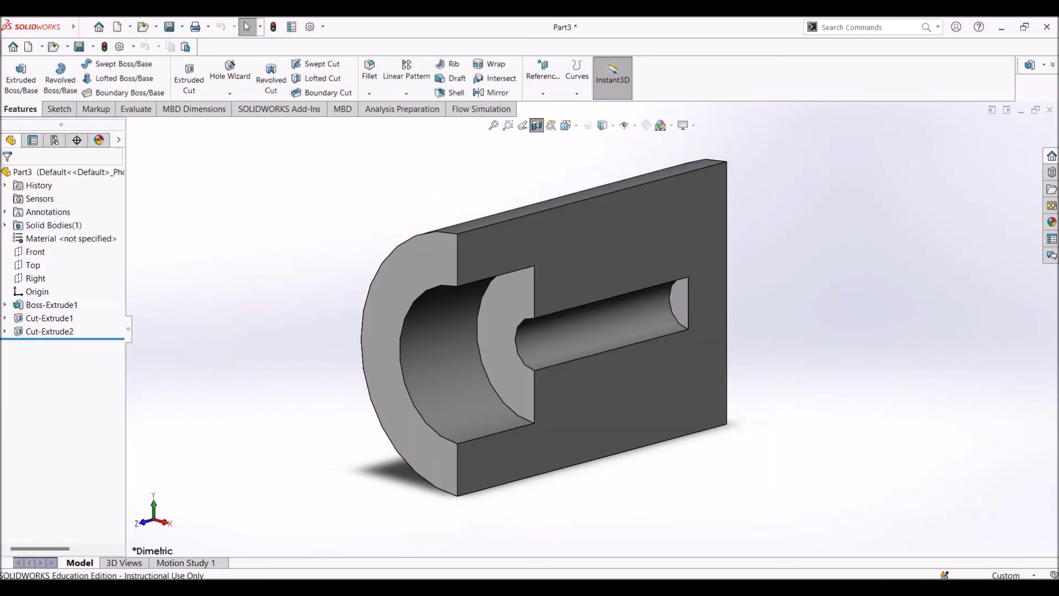
{"action": "mouse_move", "coordinate": [853, 343]}
{"action": "middle_mouse_down"}
{"action": "mouse_move", "coordinate": [822, 339]}
{"action": "mouse_move", "coordinate": [855, 333]}
{"action": "middle_mouse_up"}
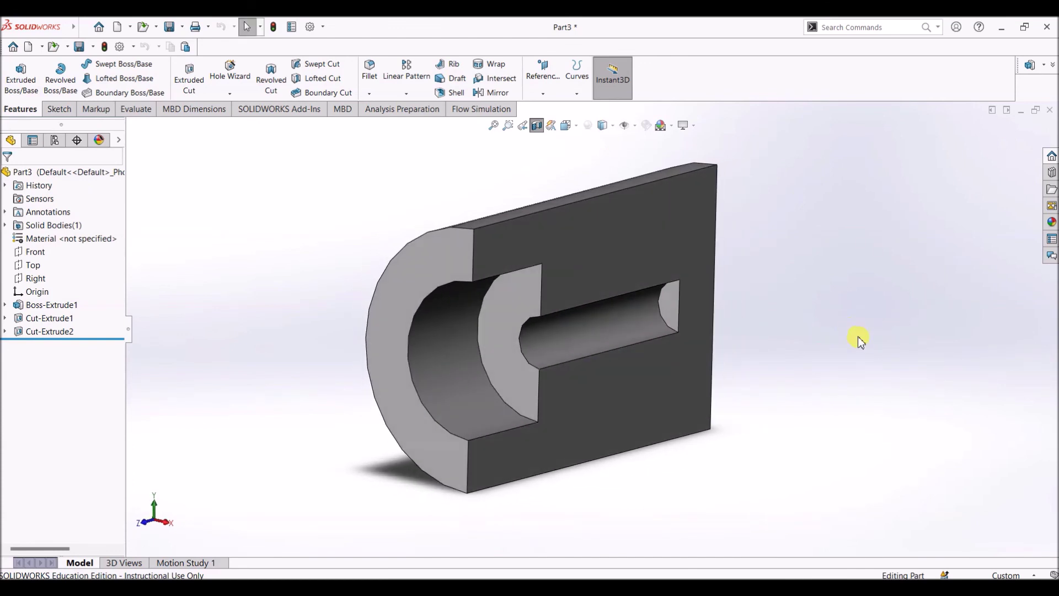
{"action": "left_click", "coordinate": [537, 127]}
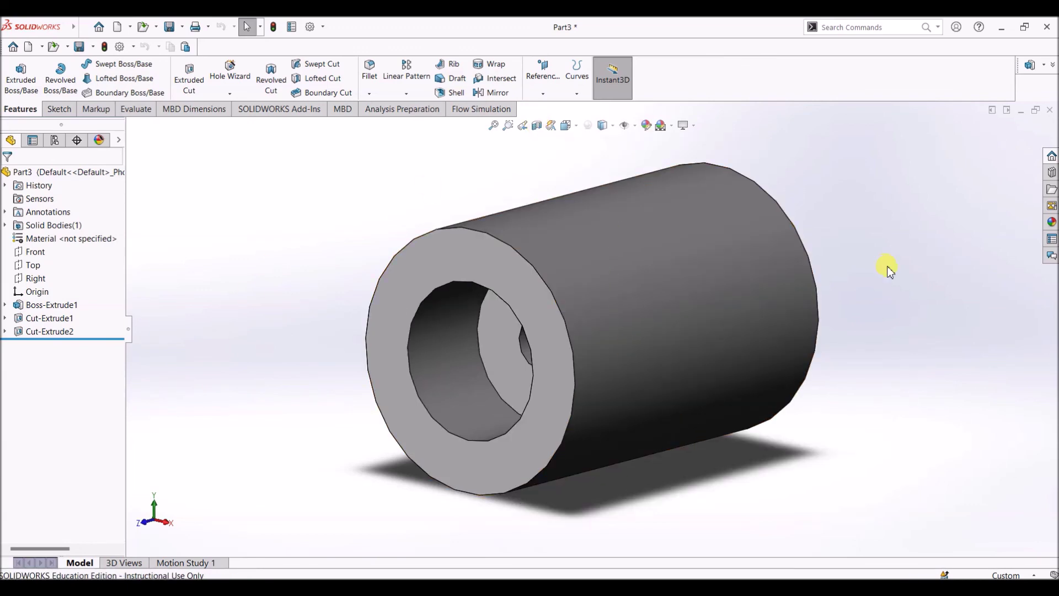